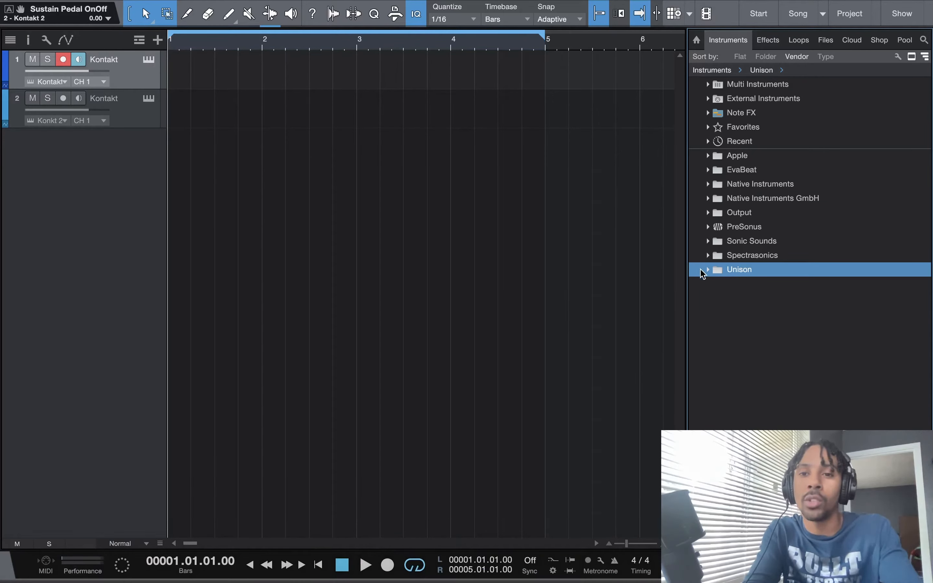
# Load Unison MIDI Wizard from the Unison vendor folder as a new instrument track.
pyautogui.click(708, 269)
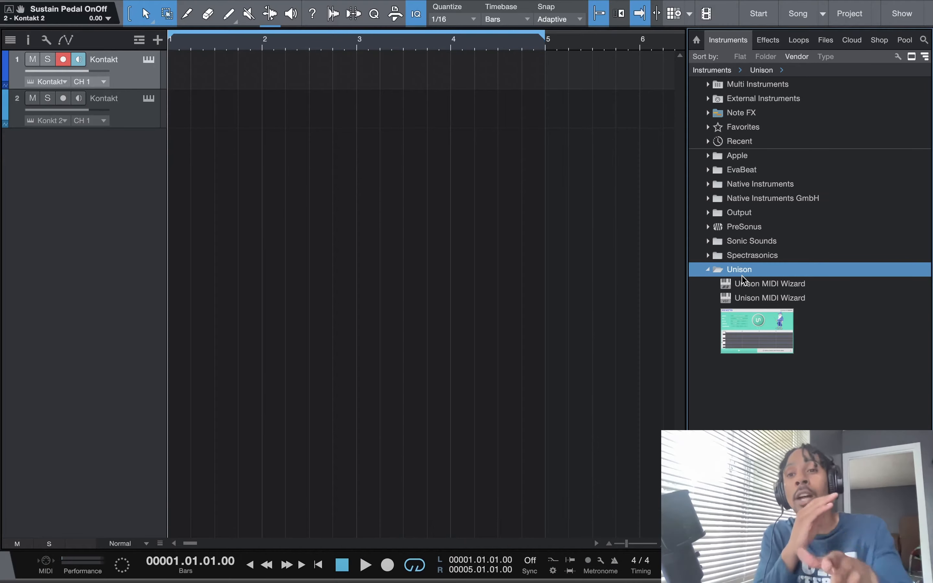
pyautogui.click(717, 171)
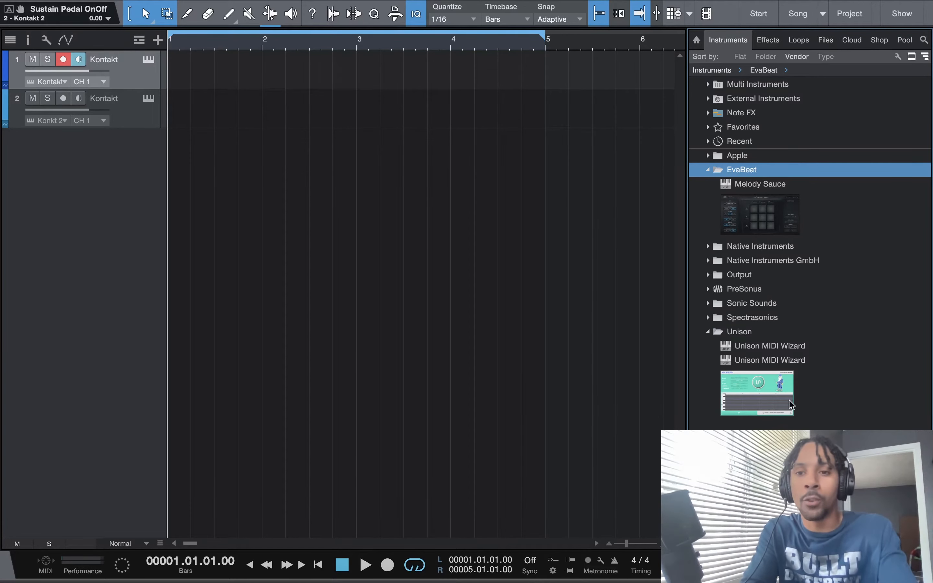
pyautogui.moveTo(790, 401); pyautogui.dragTo(550, 267)
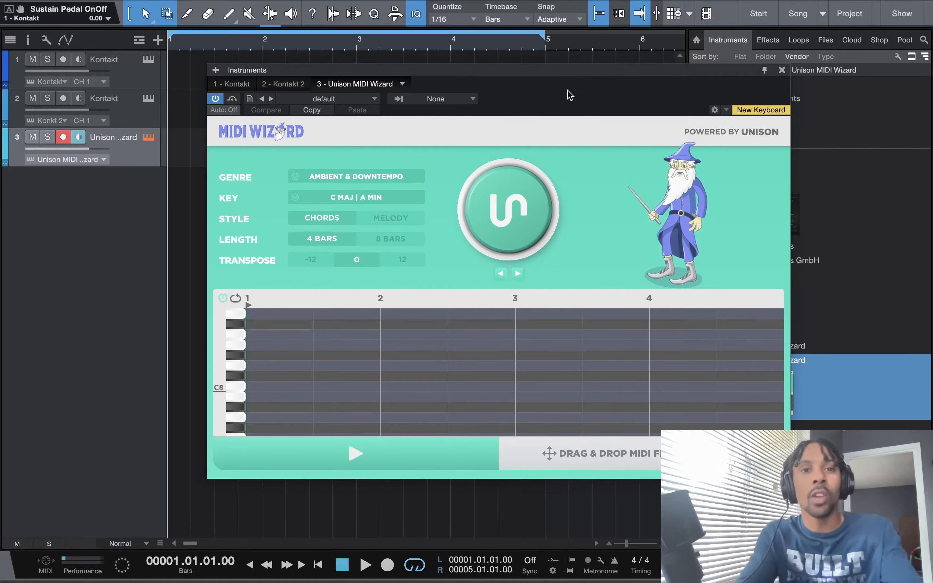
pyautogui.moveTo(499, 67); pyautogui.dragTo(579, 67)
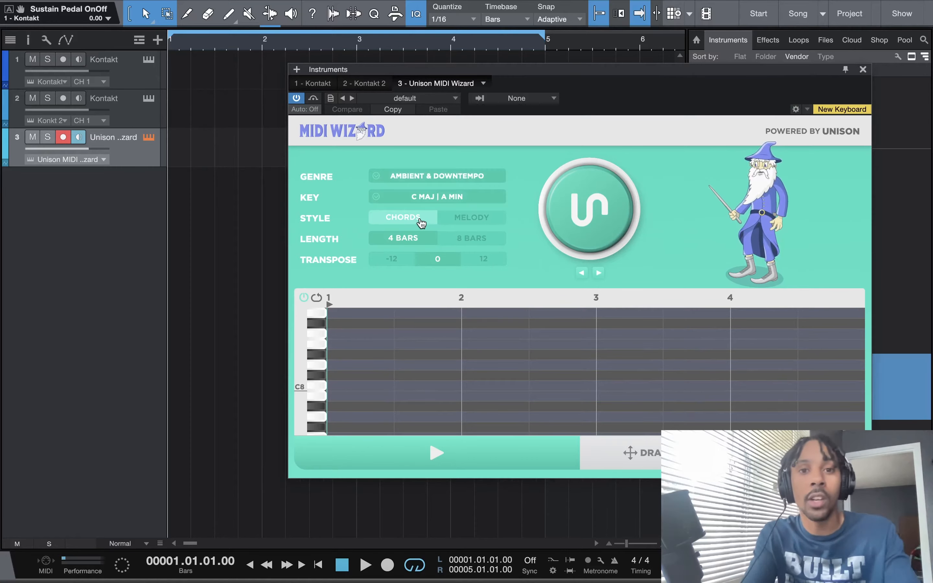
# Set the MIDI Wizard genre to R&B.
pyautogui.click(438, 177)
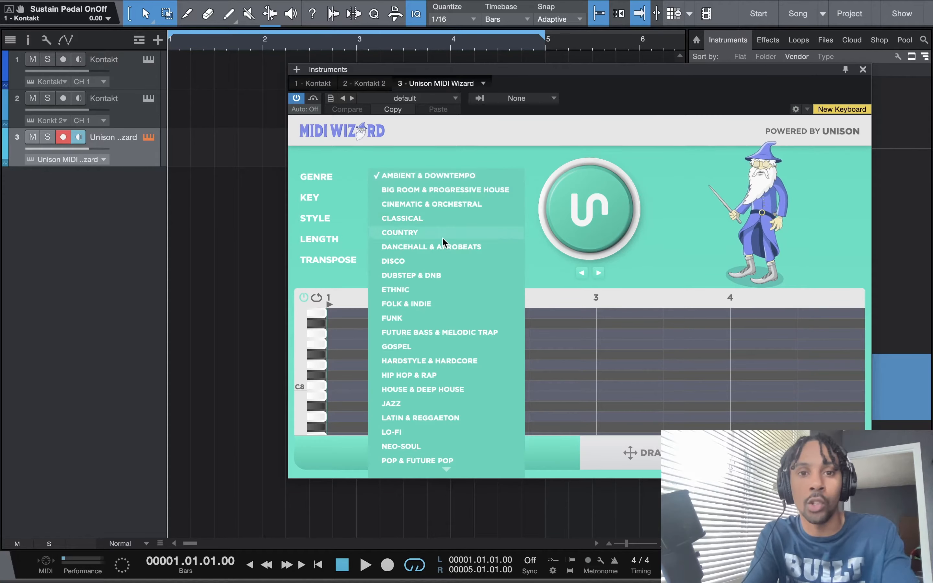
pyautogui.scroll(-3, 437, 421)
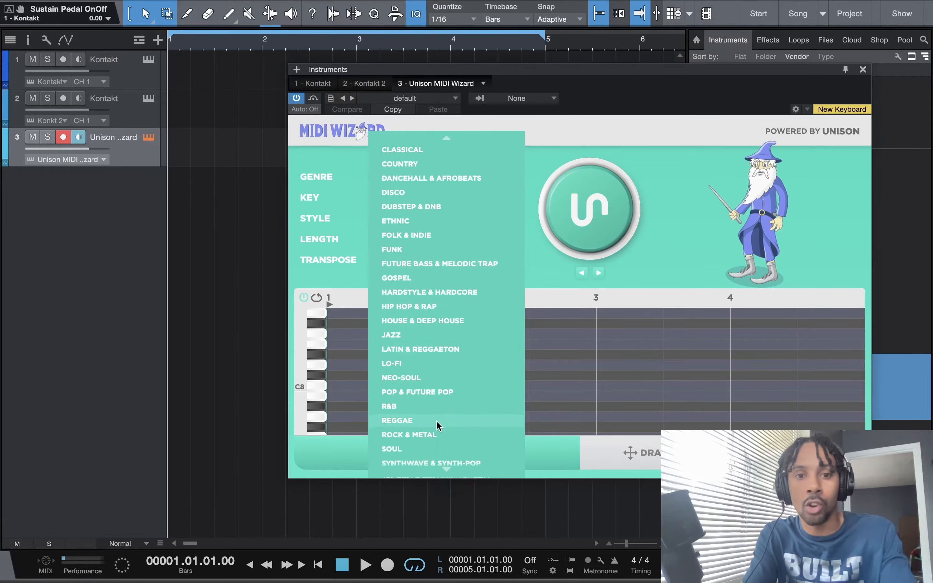
pyautogui.scroll(-1, 436, 421)
pyautogui.click(386, 379)
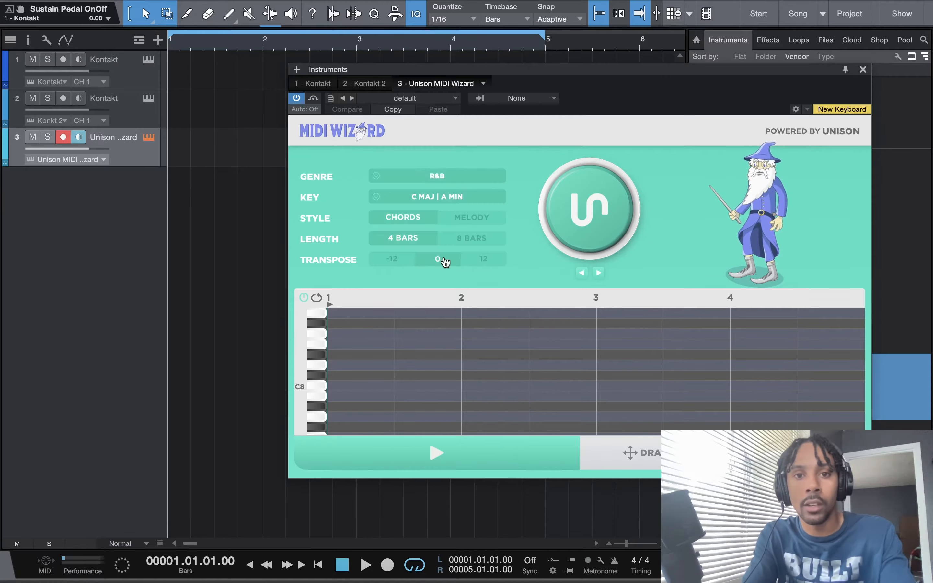
# Set the MIDI Wizard key to Eb MAJ | C MIN and generate a four-bar chord progression.
pyautogui.click(448, 199)
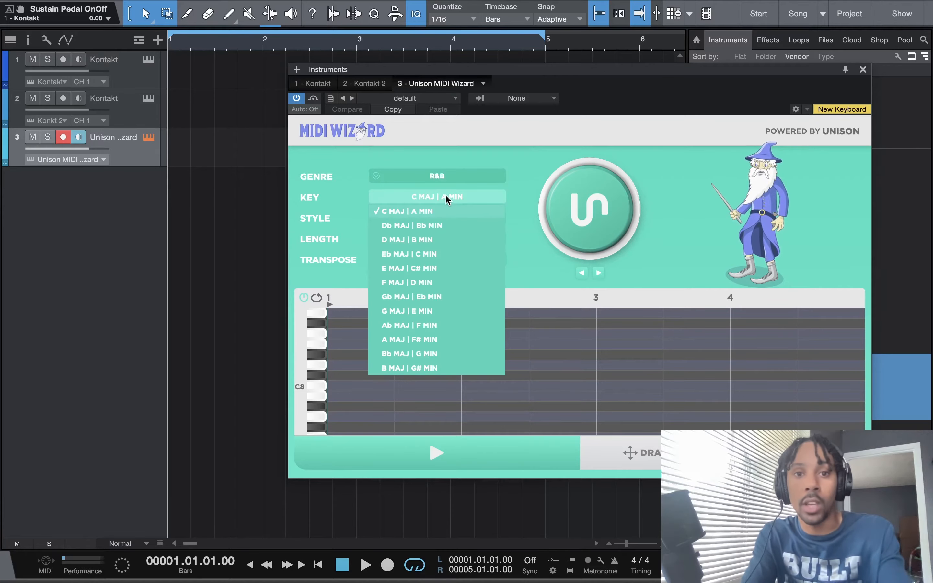
pyautogui.click(418, 267)
pyautogui.click(443, 196)
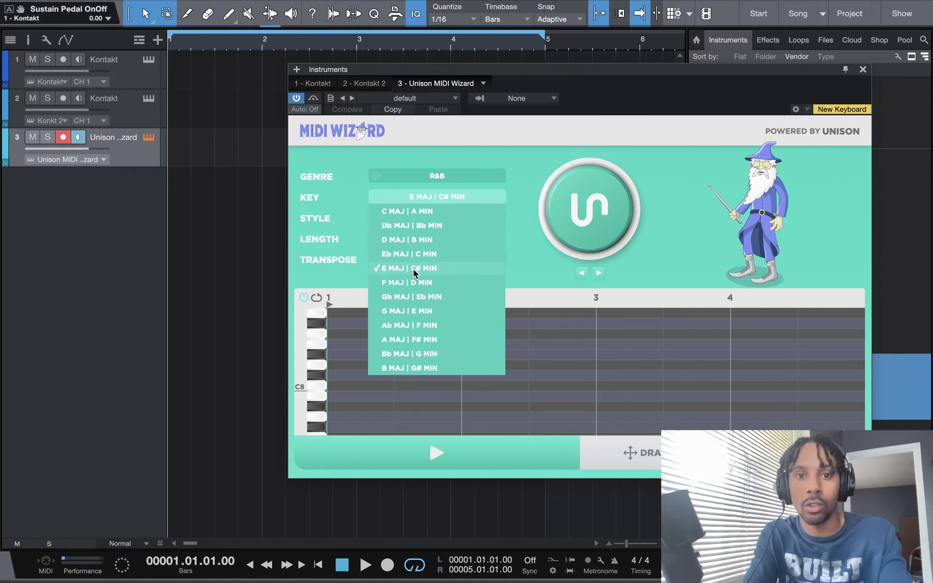
pyautogui.click(429, 255)
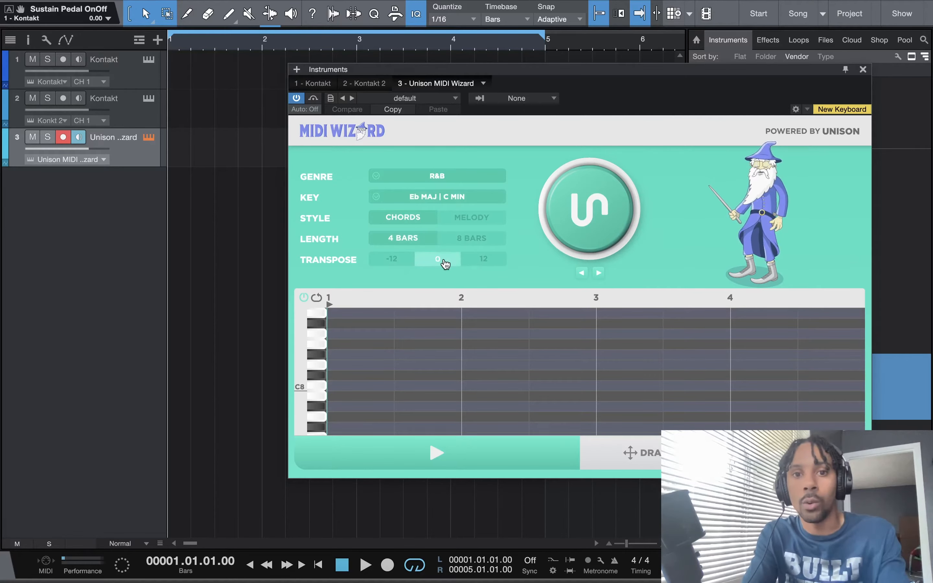
pyautogui.click(613, 225)
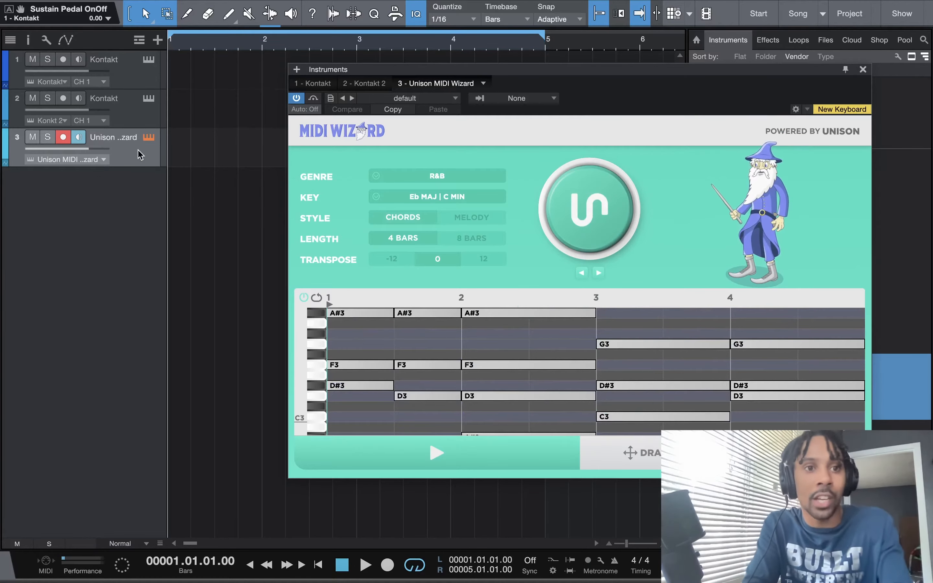
# Open the Evolution Strawberry instrument on the second Kontakt track, test playback briefly and select that track.
pyautogui.click(148, 99)
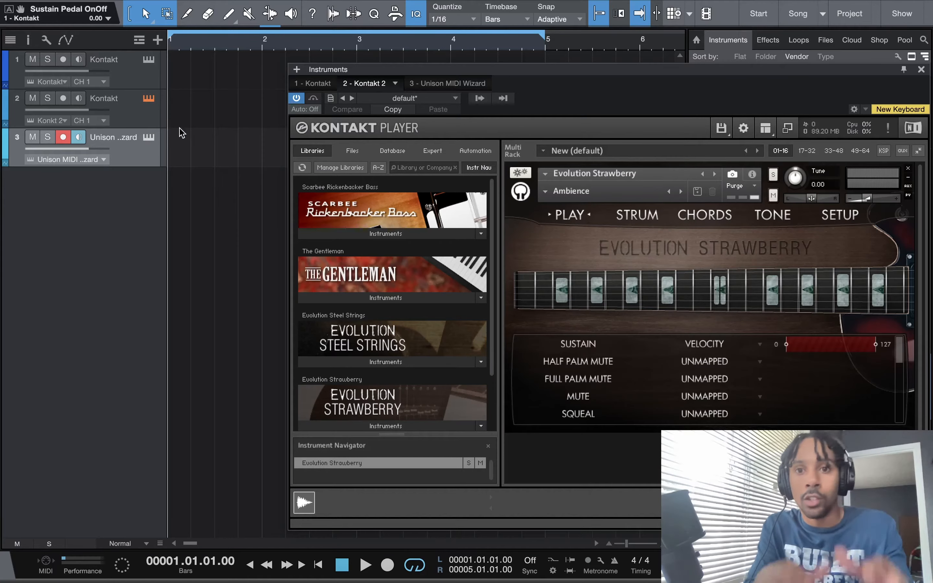
pyautogui.press('space')
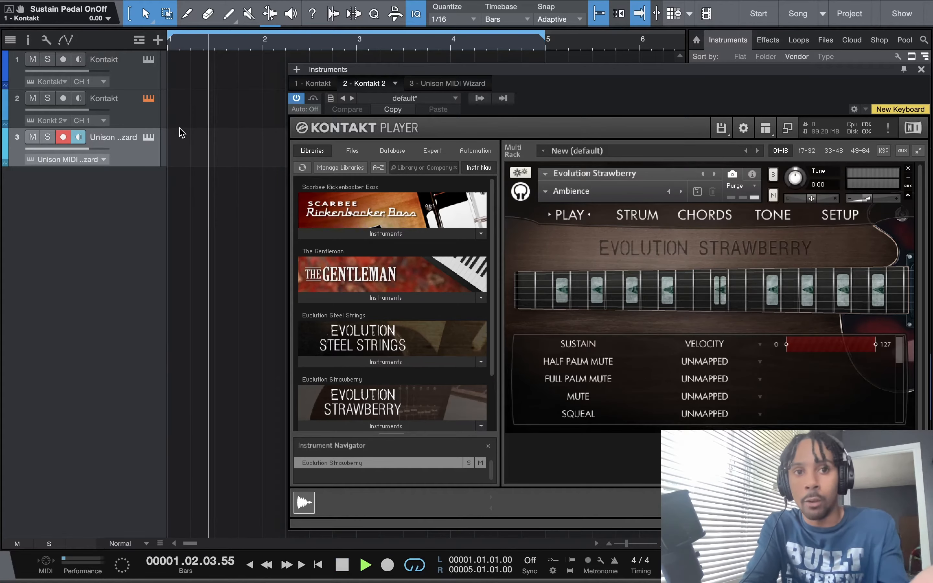
pyautogui.click(136, 122)
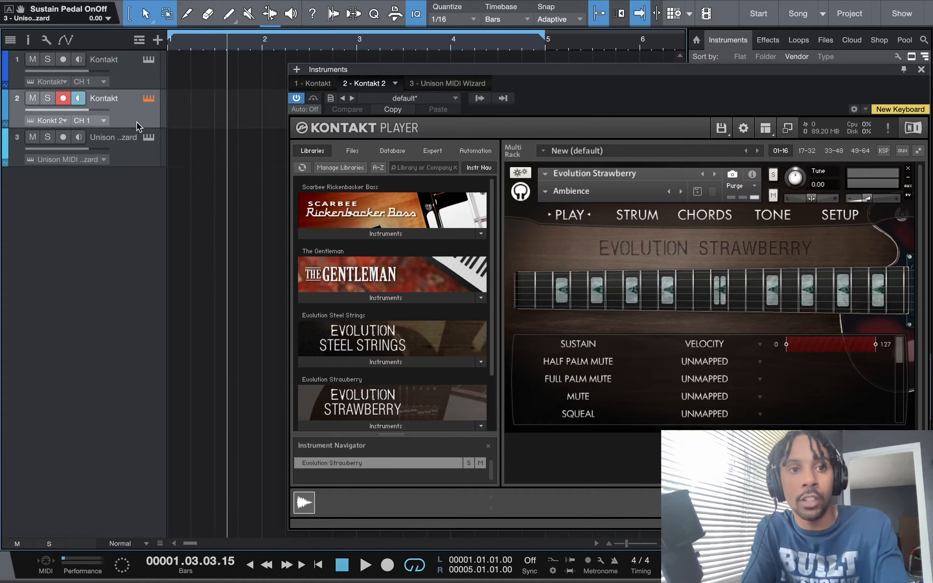
# Set the second Kontakt track's MIDI input to Unison MIDI Wizard and play the generated chords through it.
pyautogui.moveTo(139, 128); pyautogui.dragTo(138, 158)
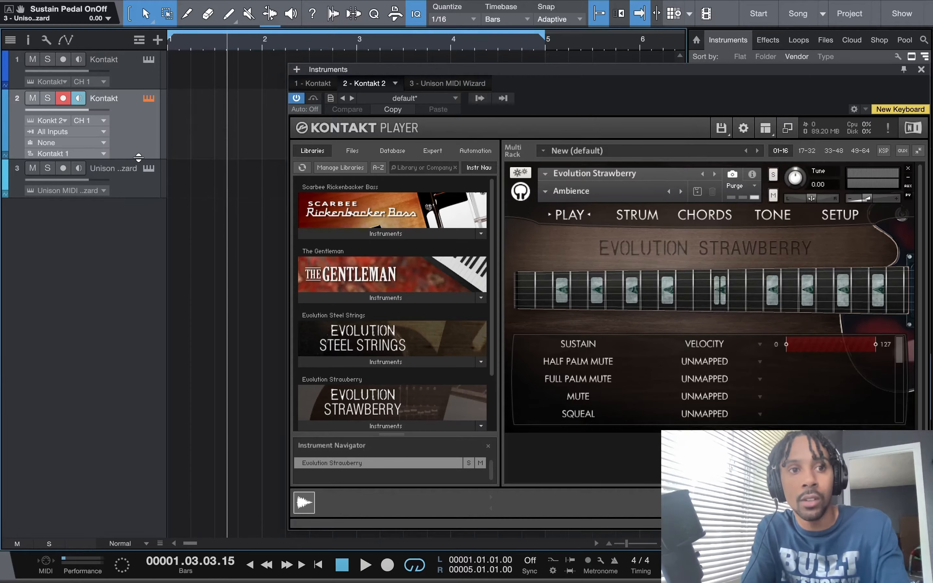
pyautogui.click(89, 133)
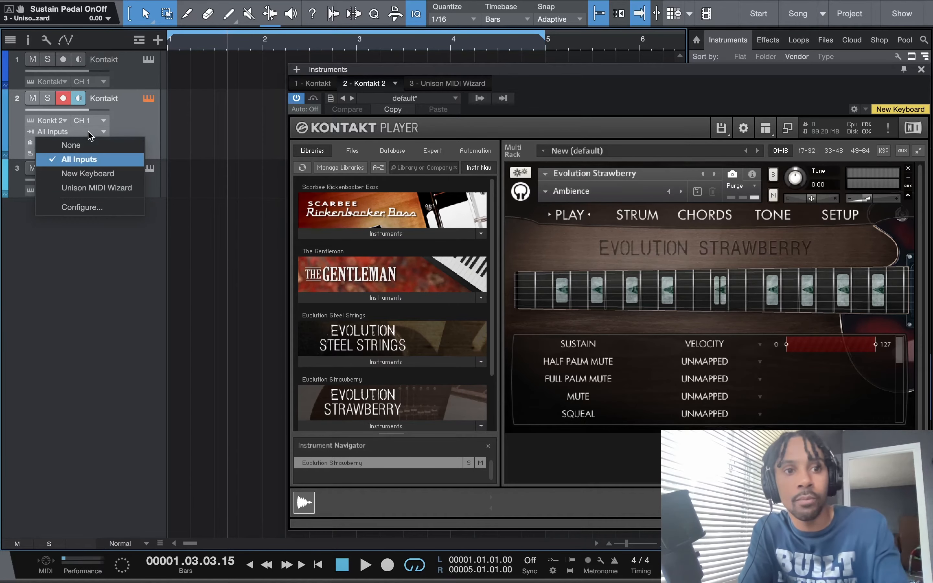
pyautogui.click(93, 188)
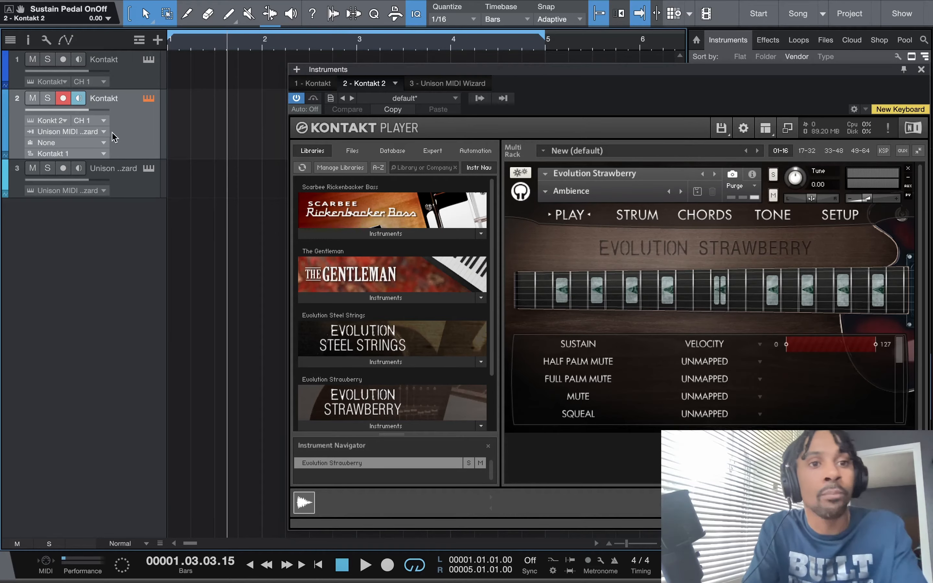
pyautogui.press('space')
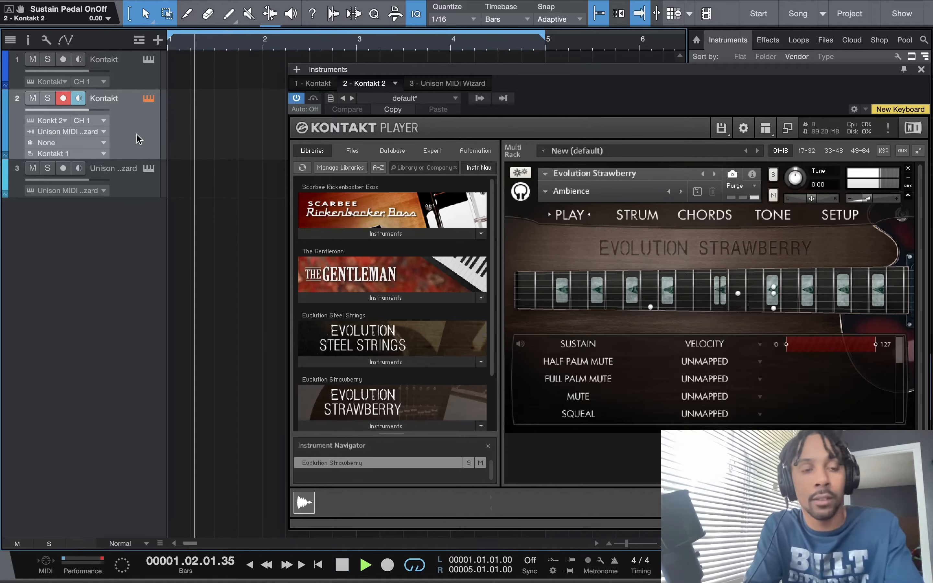
# Generate a new chord progression in MIDI Wizard and audition it through the Kontakt guitar.
pyautogui.click(149, 170)
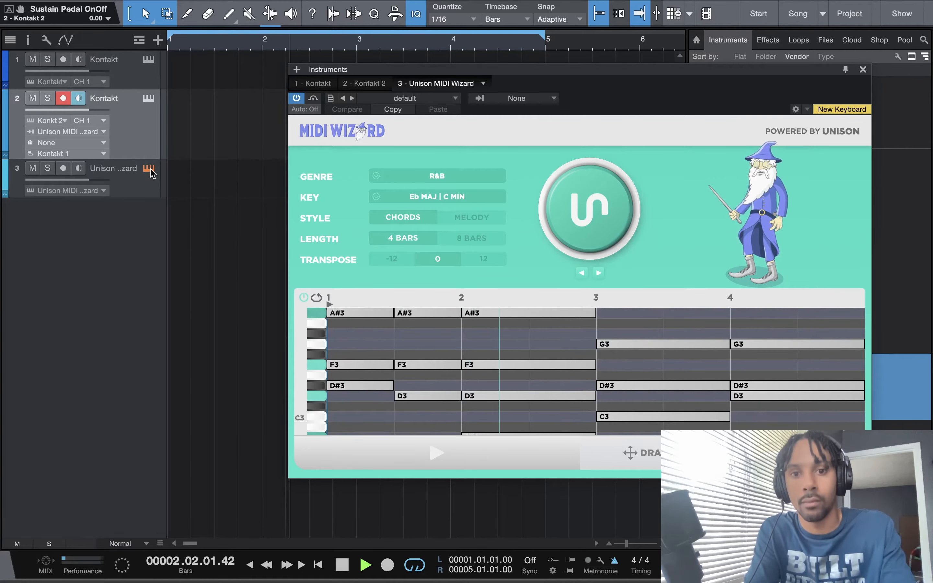
pyautogui.press('space')
pyautogui.click(572, 230)
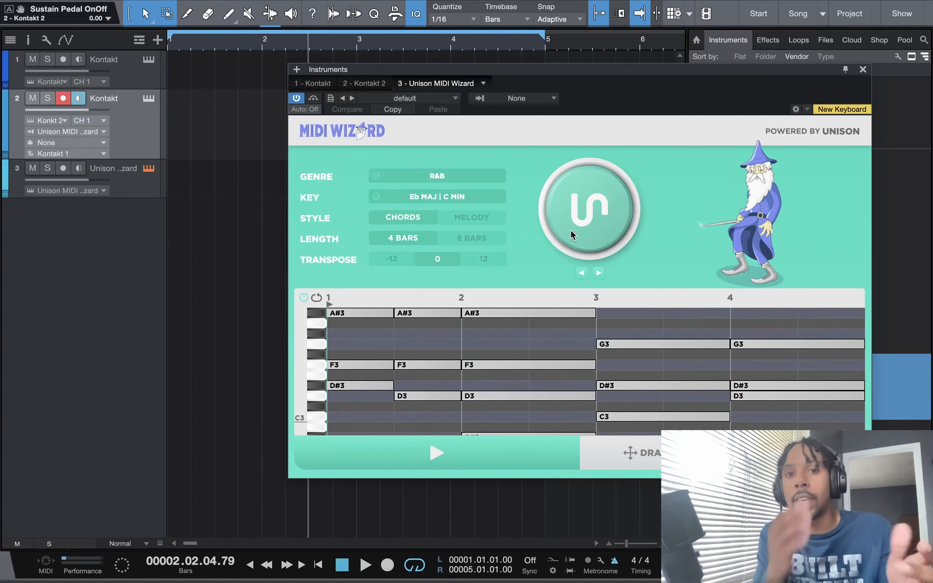
pyautogui.press('space')
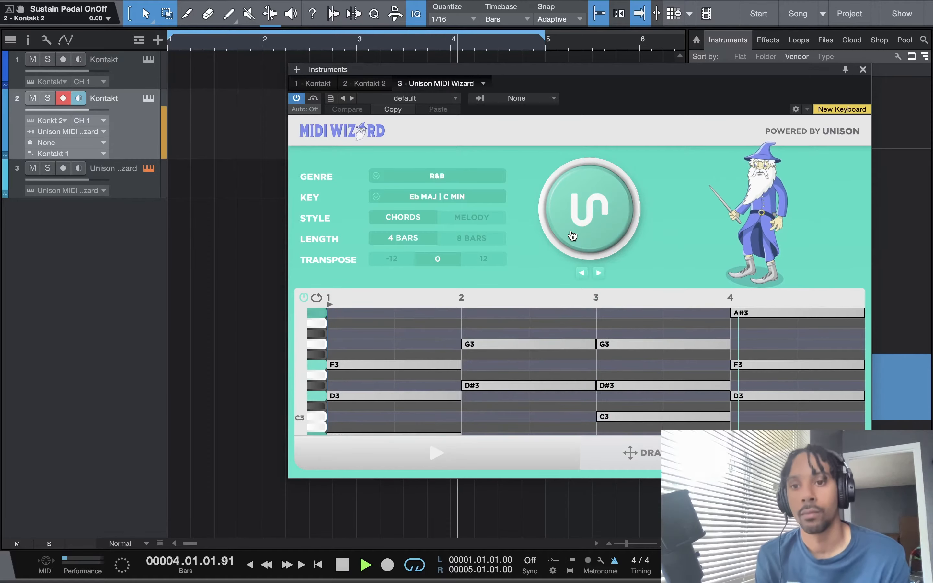
pyautogui.press('space')
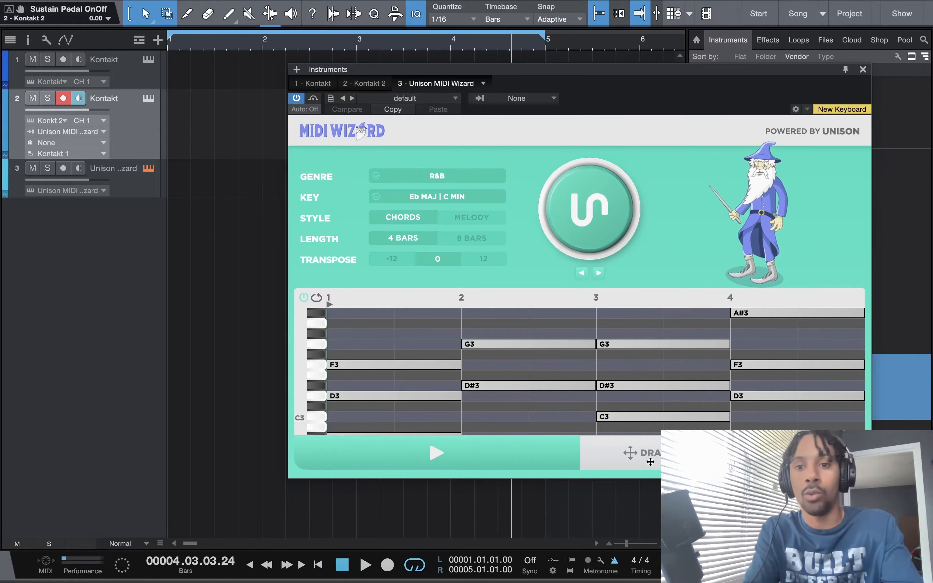
# Place the generated MIDI chords on the second Kontakt track at bar 1, set its input to All Inputs and check playback.
pyautogui.moveTo(652, 460); pyautogui.dragTo(190, 114)
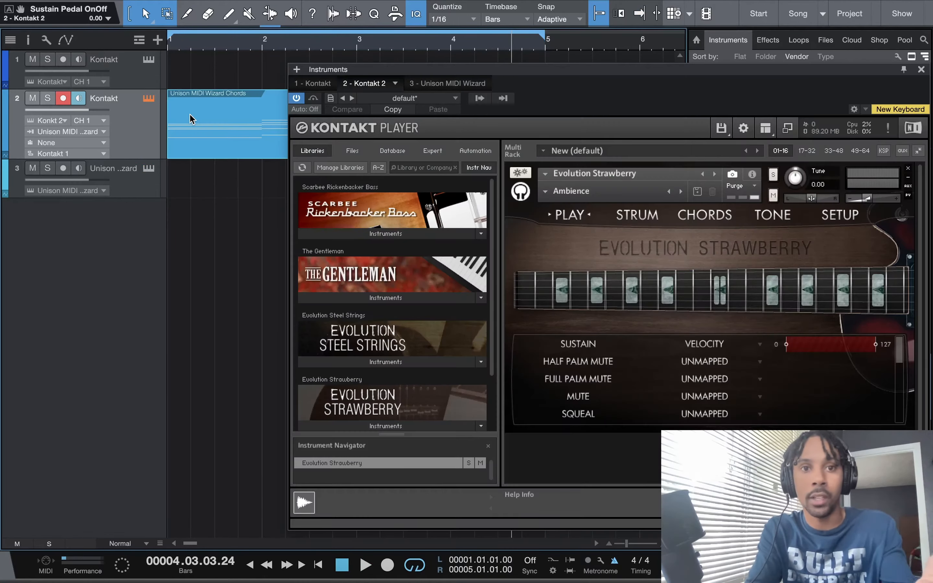
pyautogui.click(86, 132)
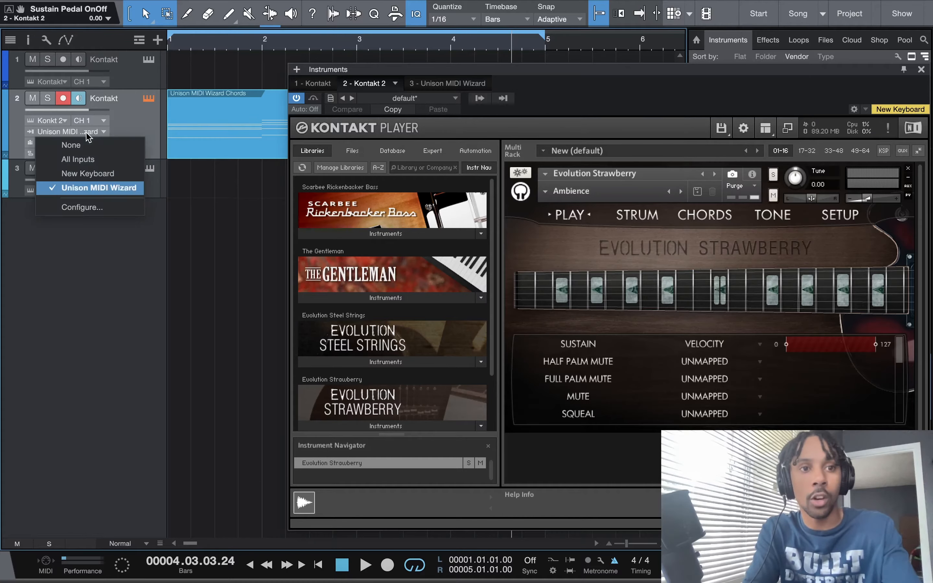
pyautogui.click(87, 164)
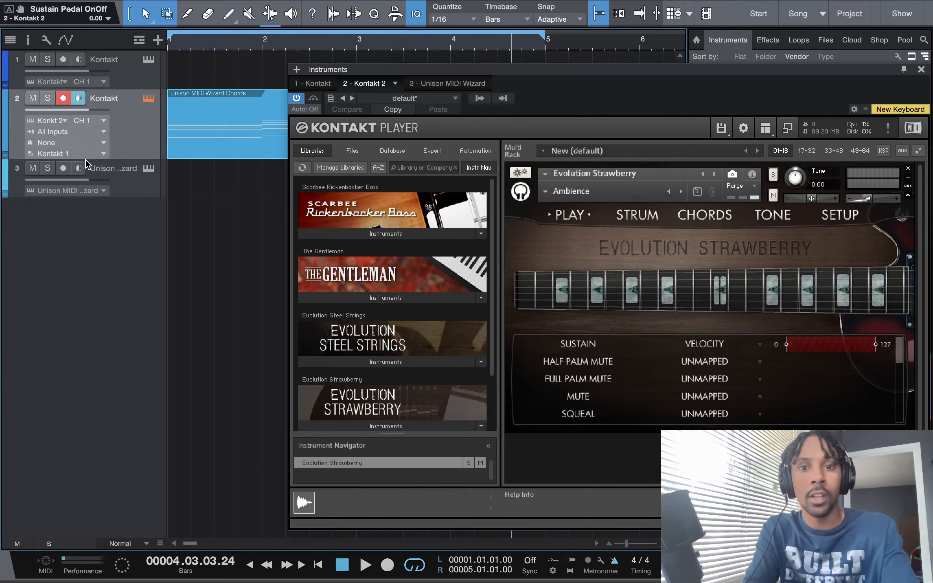
pyautogui.press('space')
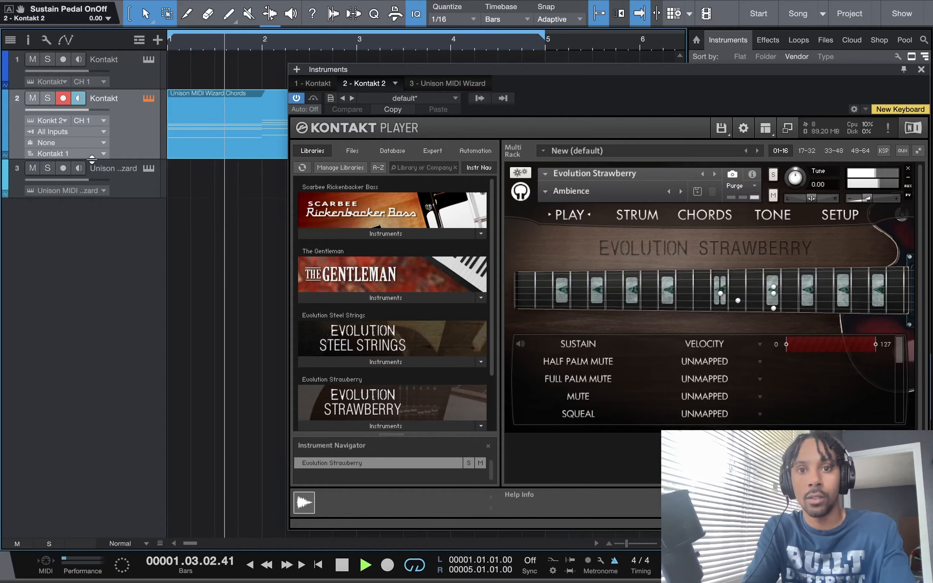
pyautogui.press('space')
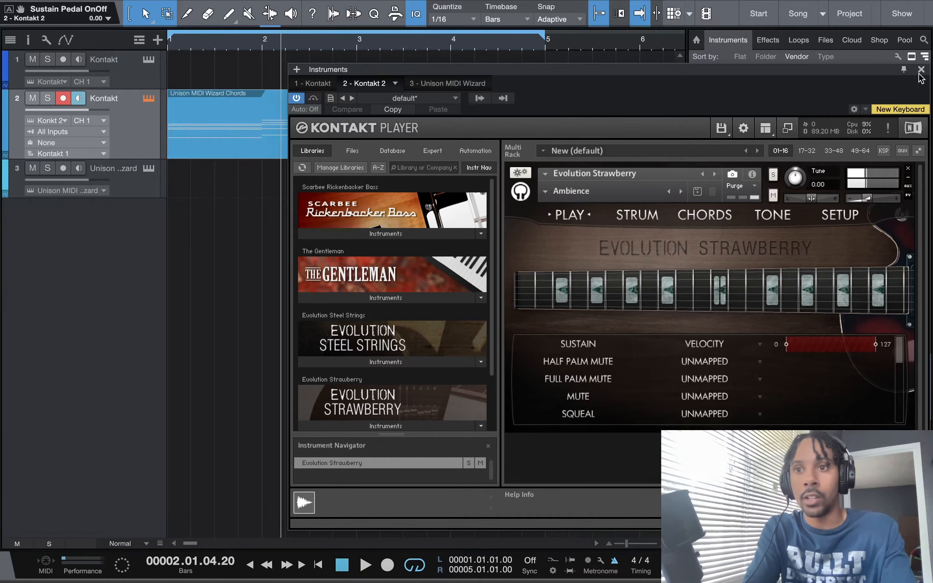
# Open the Unison MIDI Wizard Chords clip in the note editor and select all its notes.
pyautogui.click(921, 71)
pyautogui.doubleClick(400, 129)
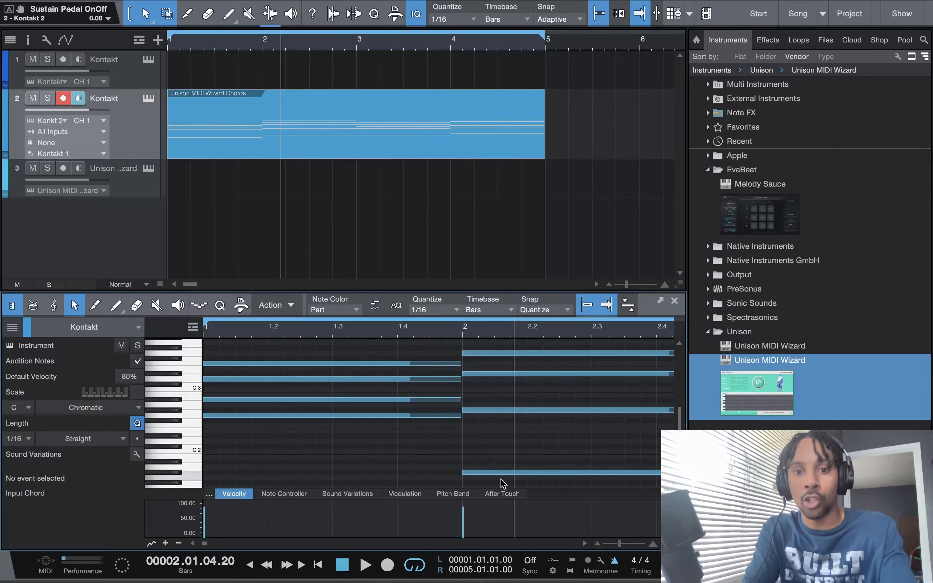
pyautogui.moveTo(620, 543); pyautogui.dragTo(611, 544)
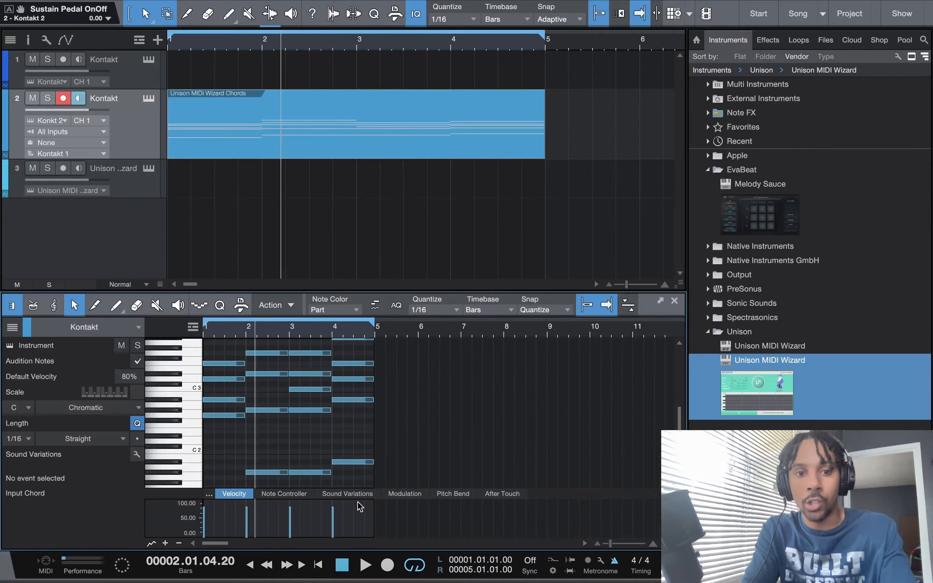
pyautogui.scroll(4, 445, 413)
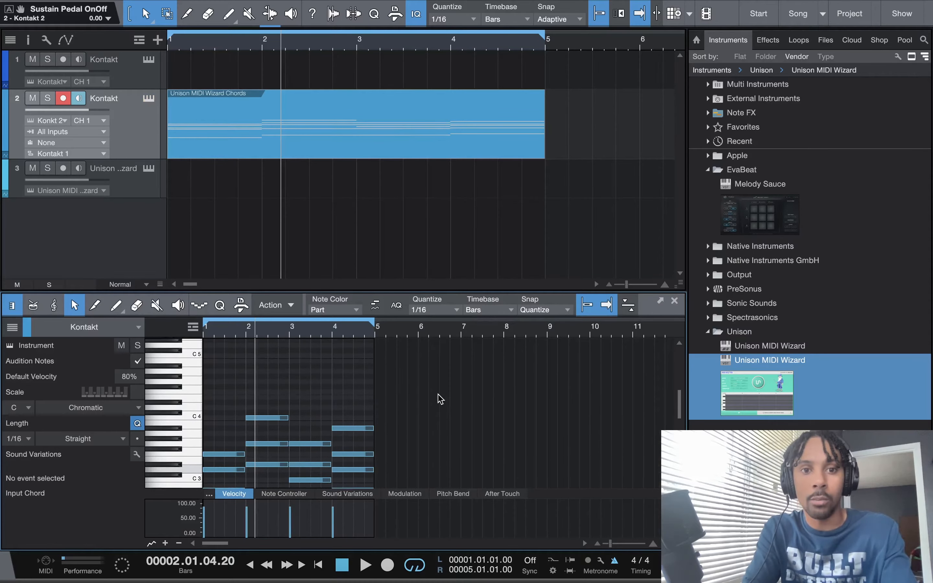
pyautogui.moveTo(460, 376); pyautogui.dragTo(207, 485)
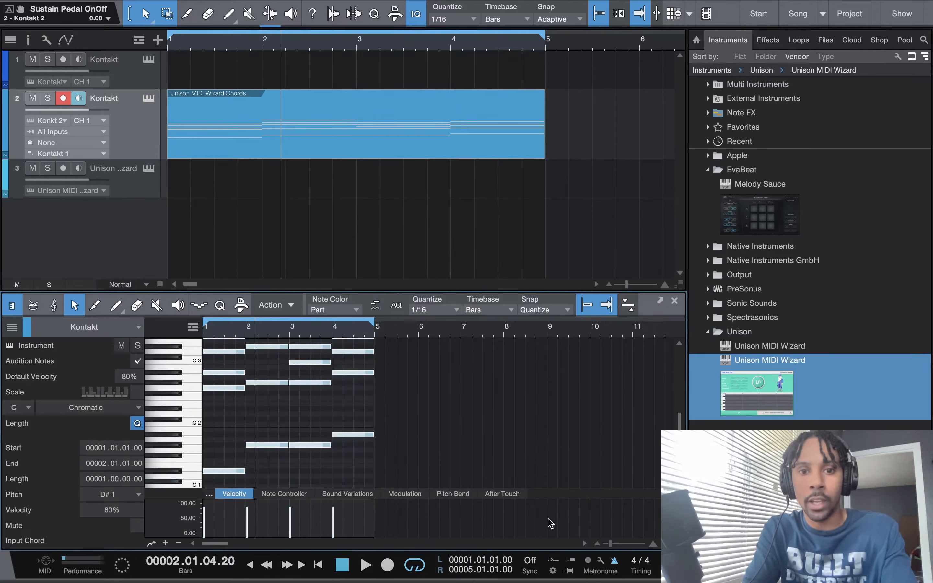
# Show the Music Editing macros and randomize the selected chord notes' velocities by 25%.
pyautogui.click(242, 309)
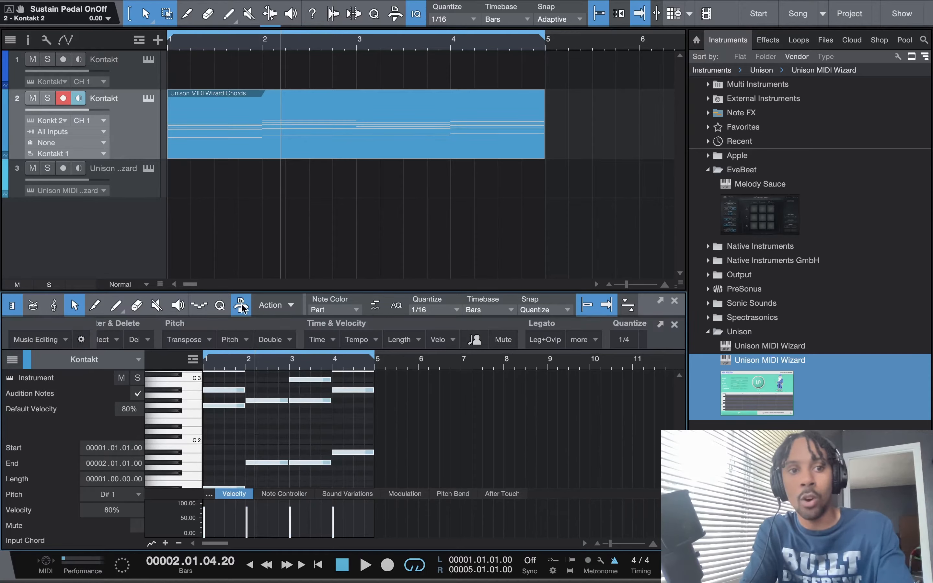
pyautogui.click(39, 340)
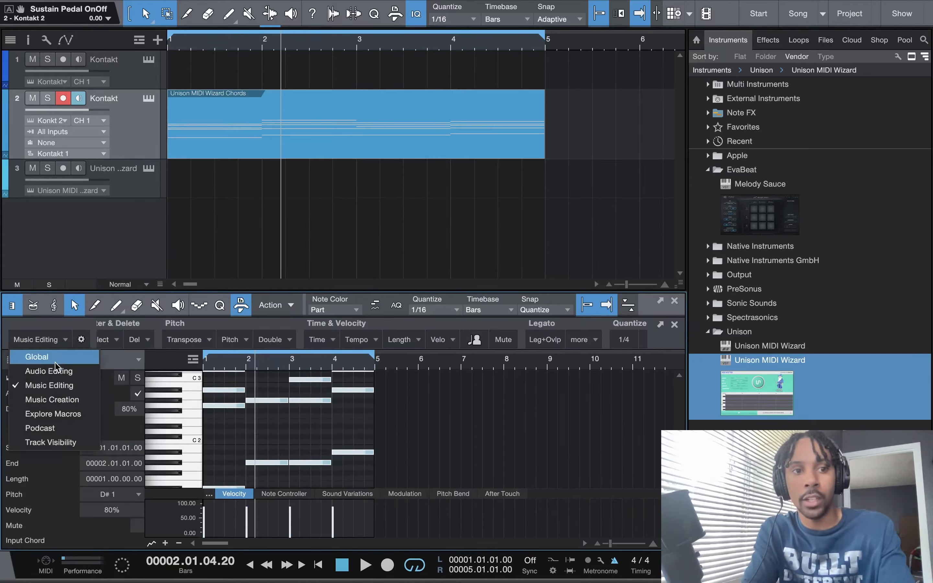
pyautogui.click(63, 386)
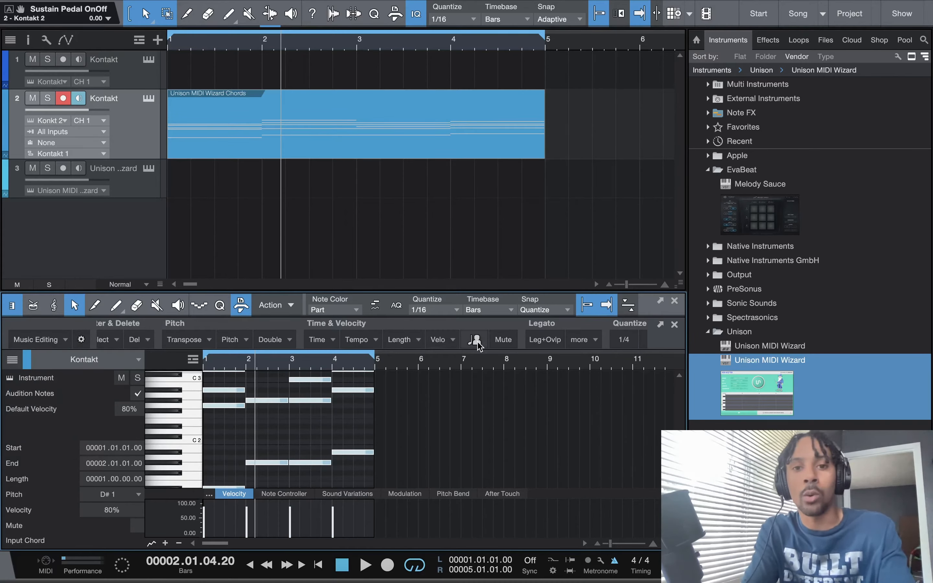
pyautogui.click(450, 344)
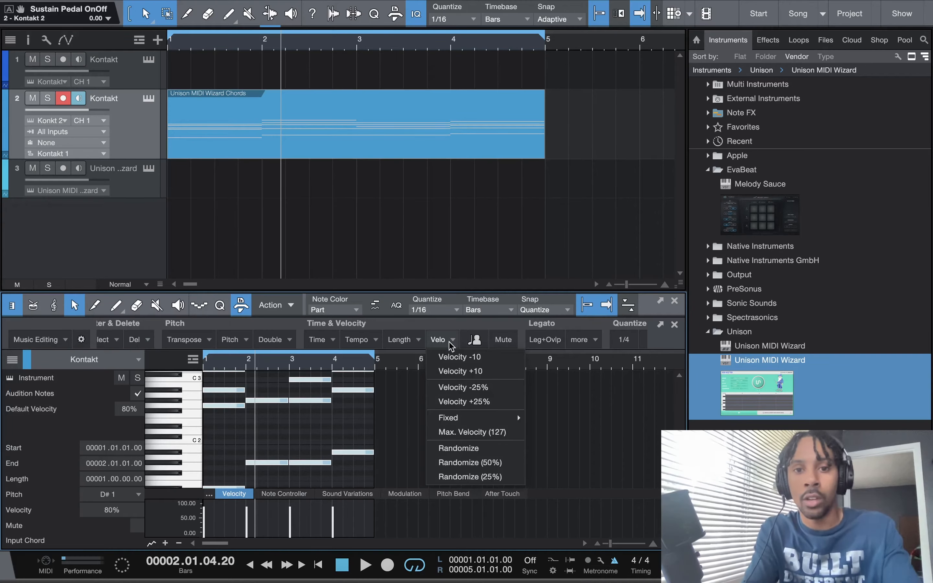
pyautogui.click(471, 477)
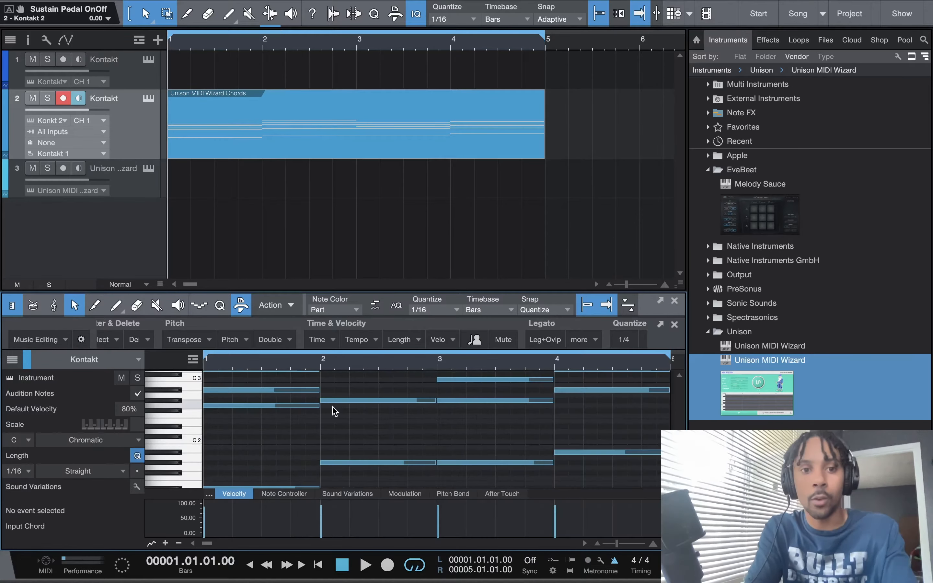
# Turn off note snapping, stagger the note starts of the first chord like a strum, play it back, and close the note editor.
pyautogui.scroll(-4, 291, 425)
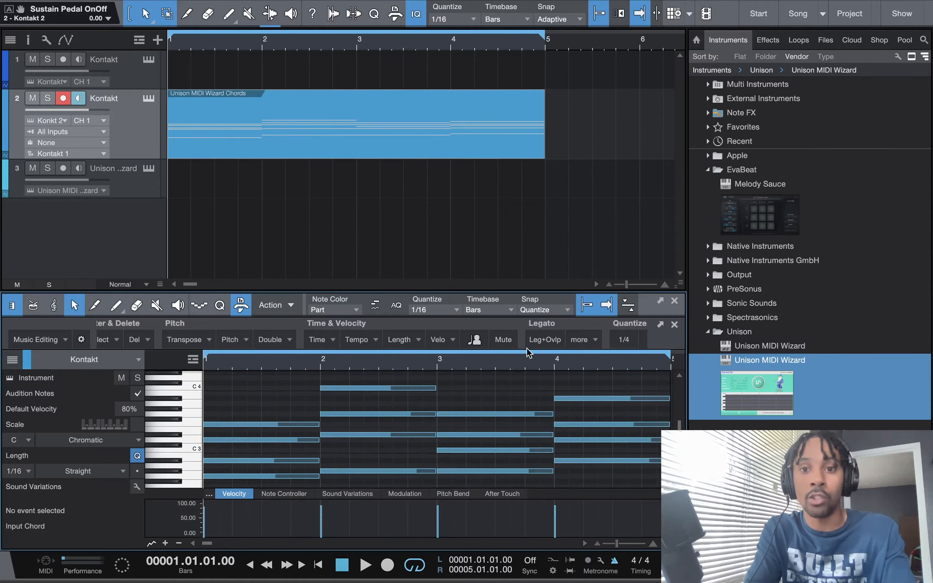
pyautogui.click(588, 305)
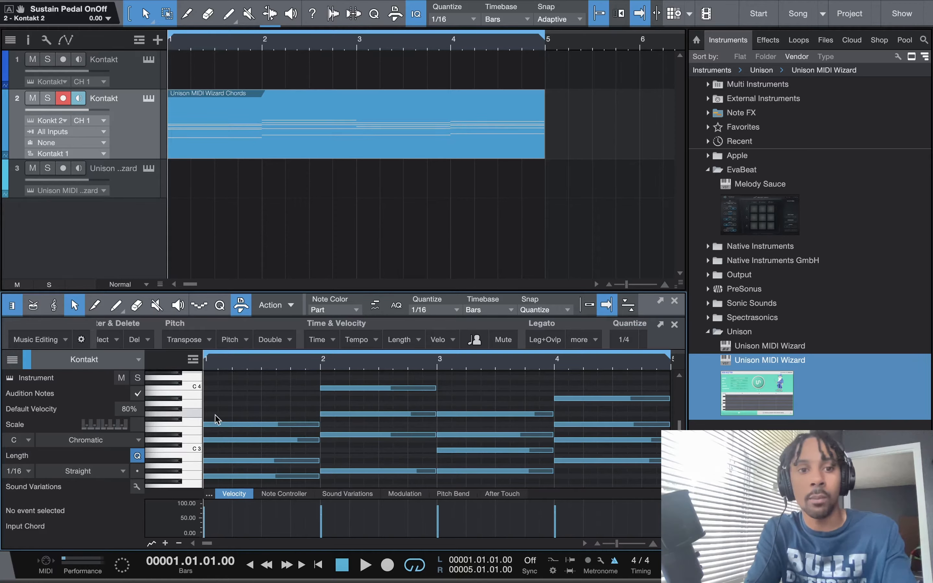
pyautogui.click(209, 426)
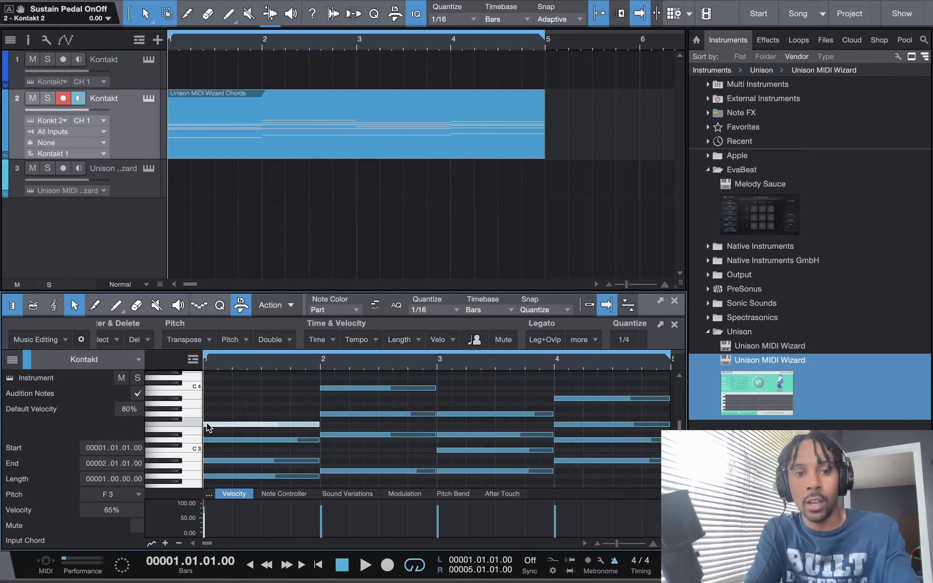
pyautogui.moveTo(205, 425); pyautogui.dragTo(210, 463)
pyautogui.press('space')
pyautogui.press('space')
pyautogui.press('space')
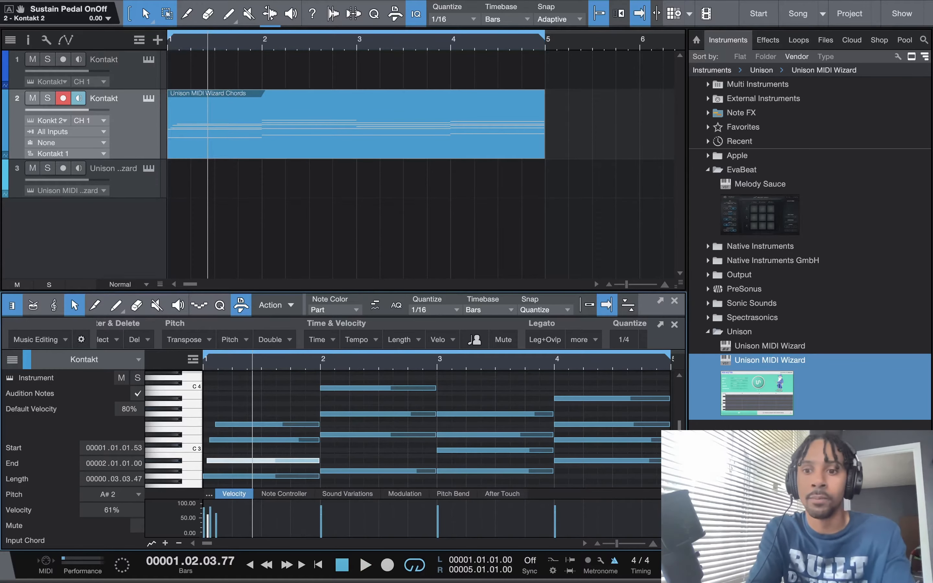
pyautogui.press('F2')
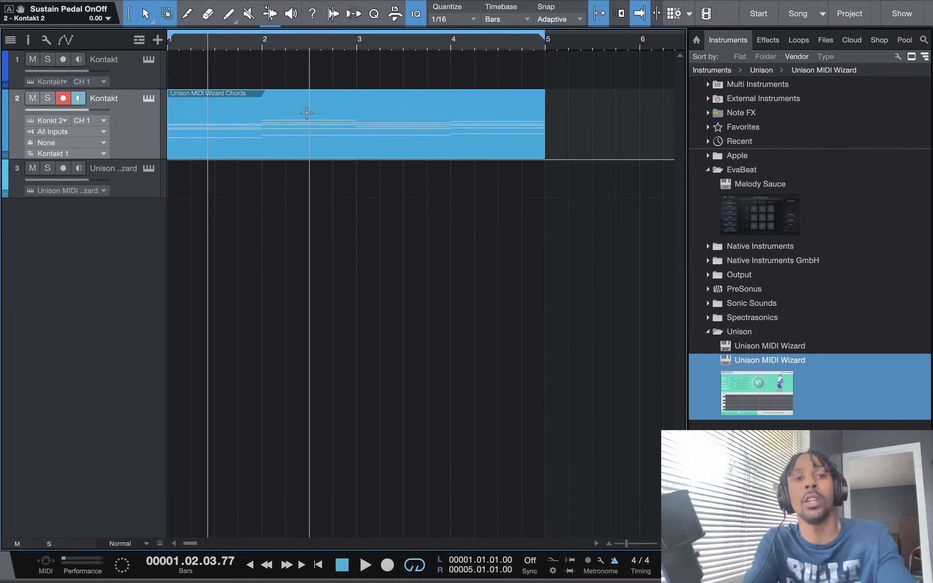
# Add Melody Sauce on a new instrument track, set its key to Eb Maj / C min and speed to Slow, and view its help tips.
pyautogui.moveTo(763, 226); pyautogui.dragTo(456, 238)
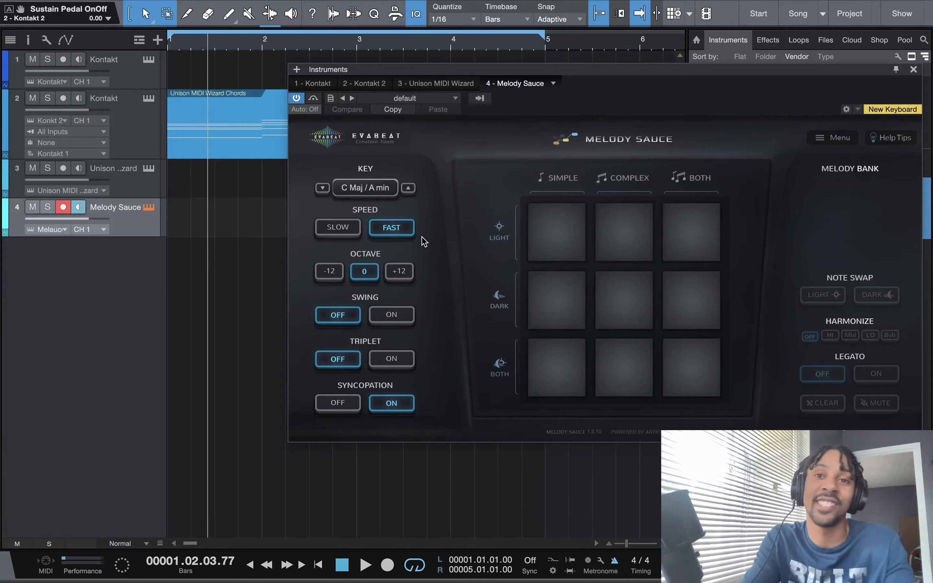
pyautogui.click(382, 190)
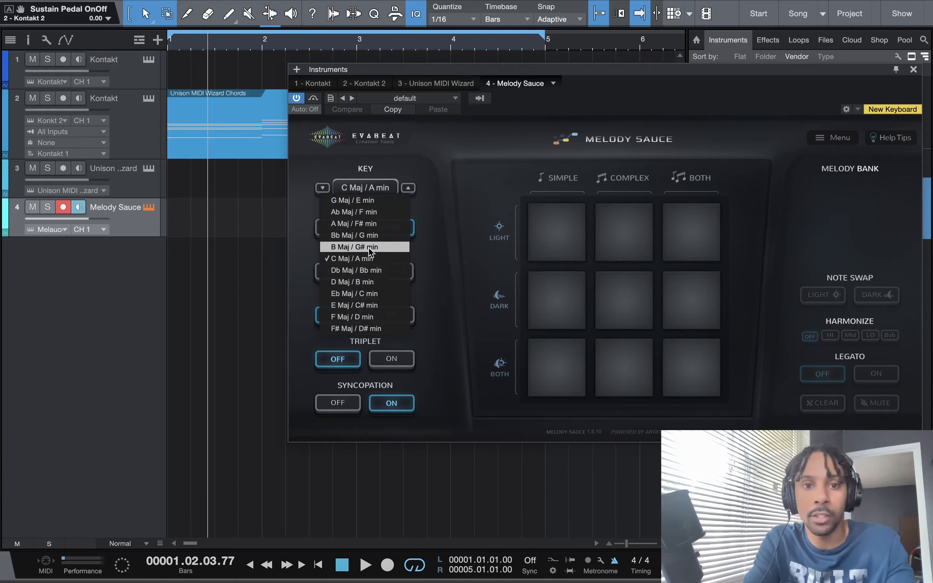
pyautogui.click(362, 294)
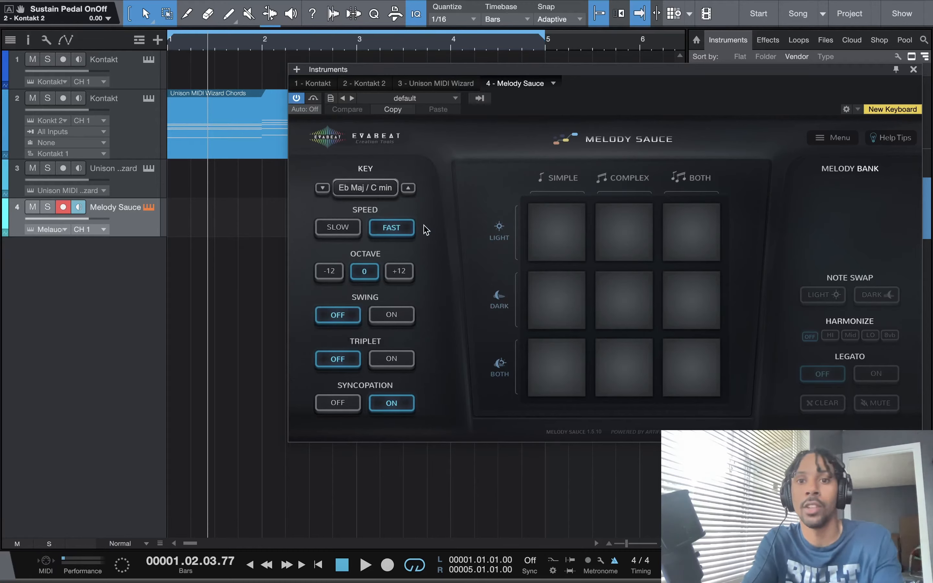
pyautogui.click(327, 229)
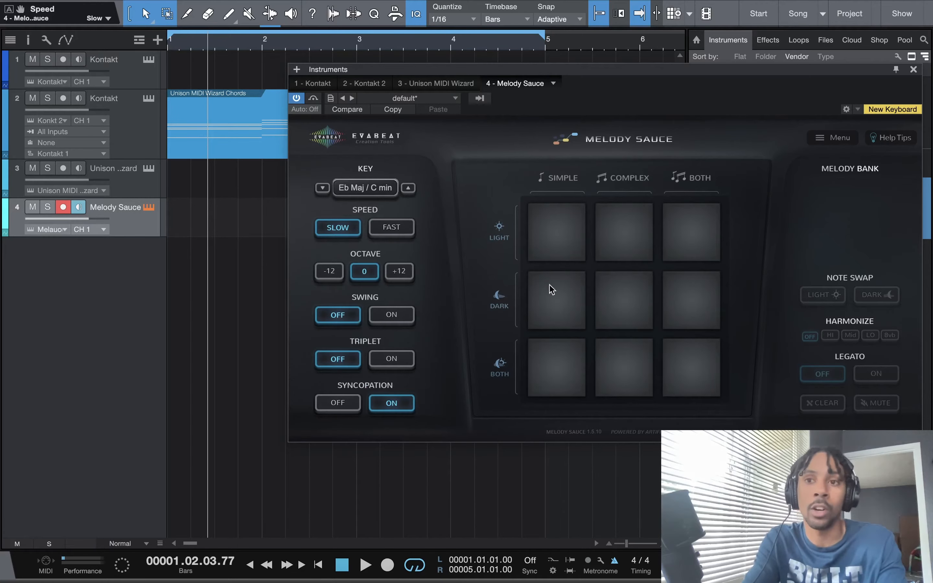
pyautogui.click(903, 139)
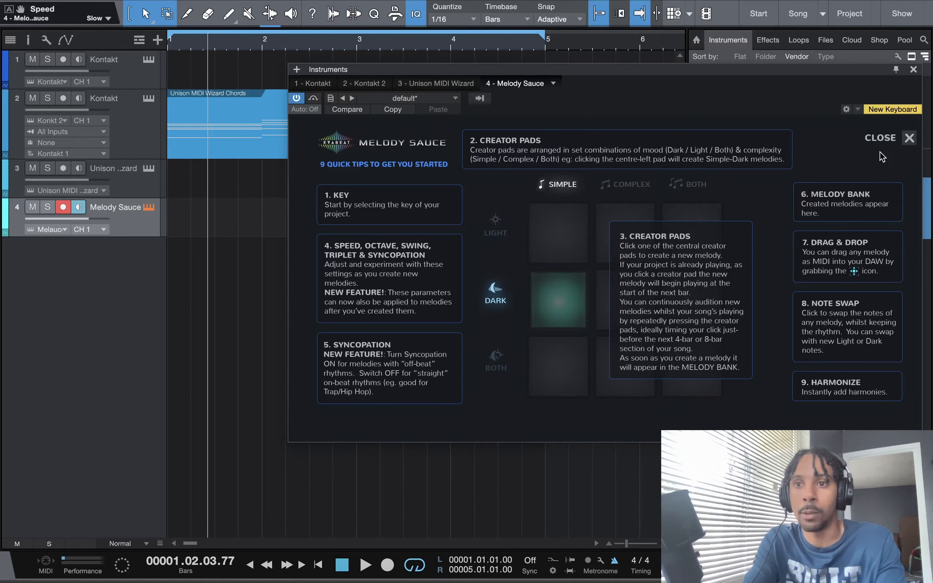
pyautogui.click(909, 143)
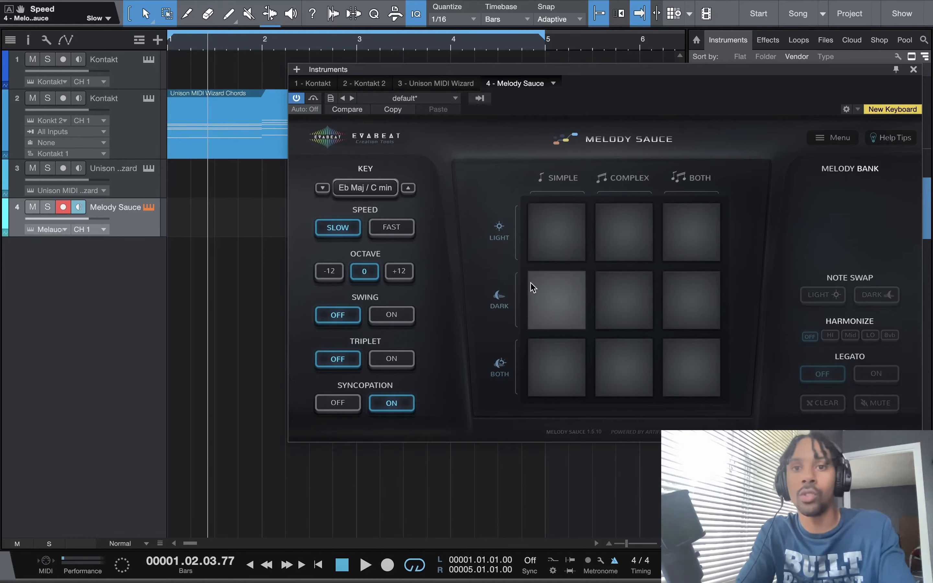
# Generate Light melodies with the Simple, Complex and Both pads, and remove all three from the melody bank.
pyautogui.click(559, 236)
pyautogui.click(627, 238)
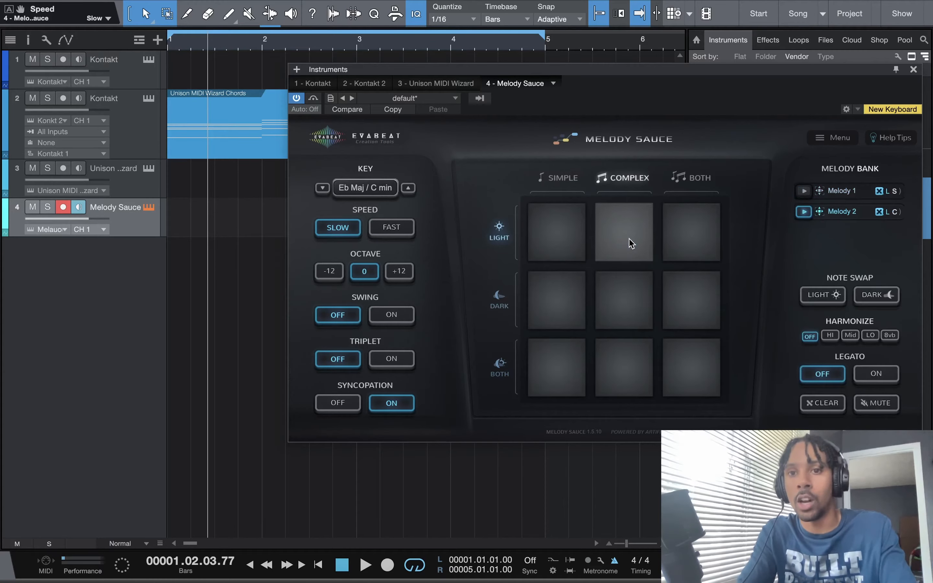
pyautogui.click(694, 245)
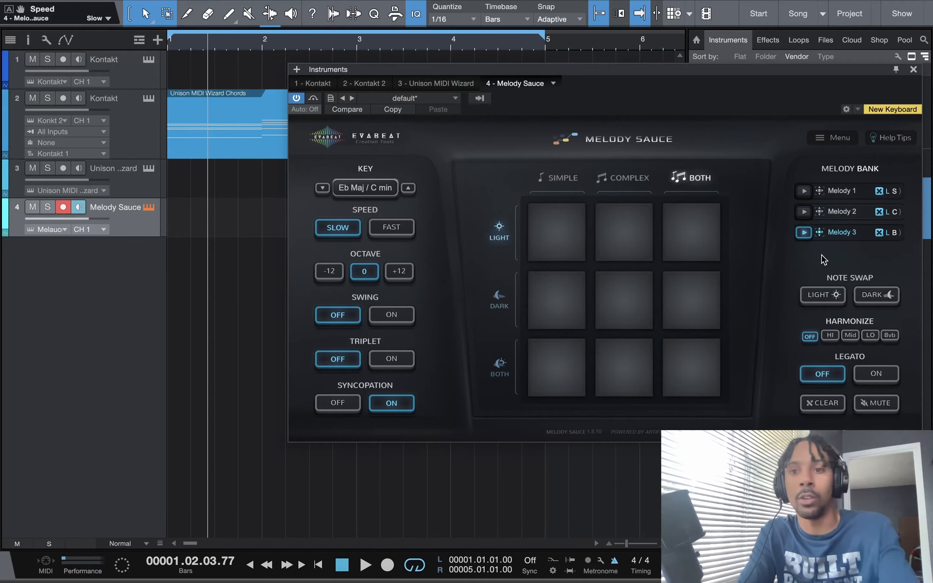
pyautogui.click(880, 233)
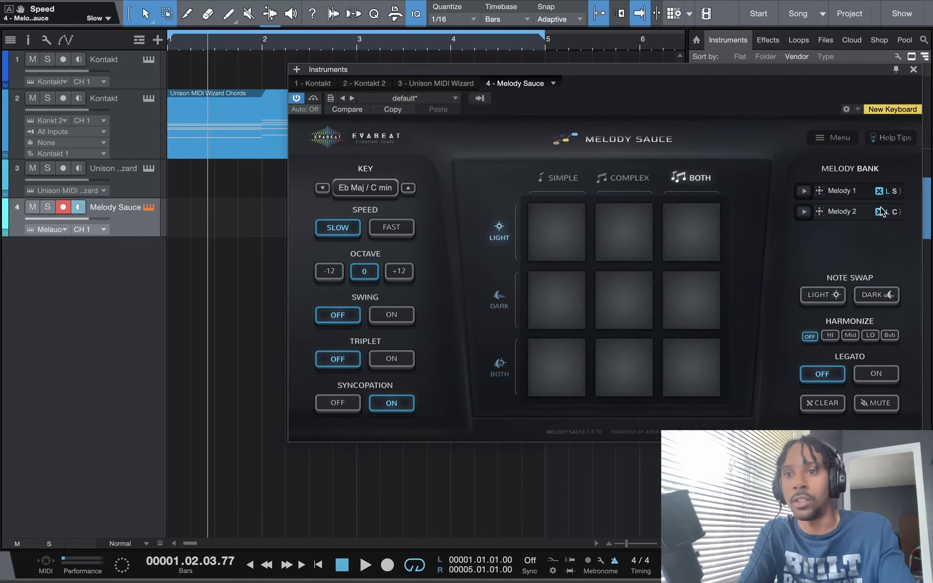
pyautogui.click(881, 212)
pyautogui.click(879, 191)
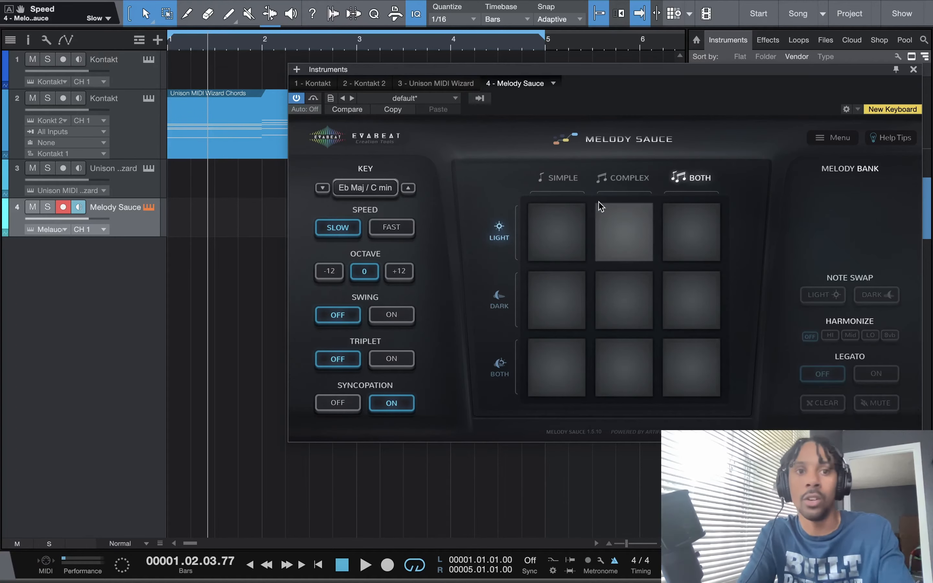
# Enlarge the first Kontakt track to reveal its routing and set its MIDI input to Melody Sauce.
pyautogui.click(144, 83)
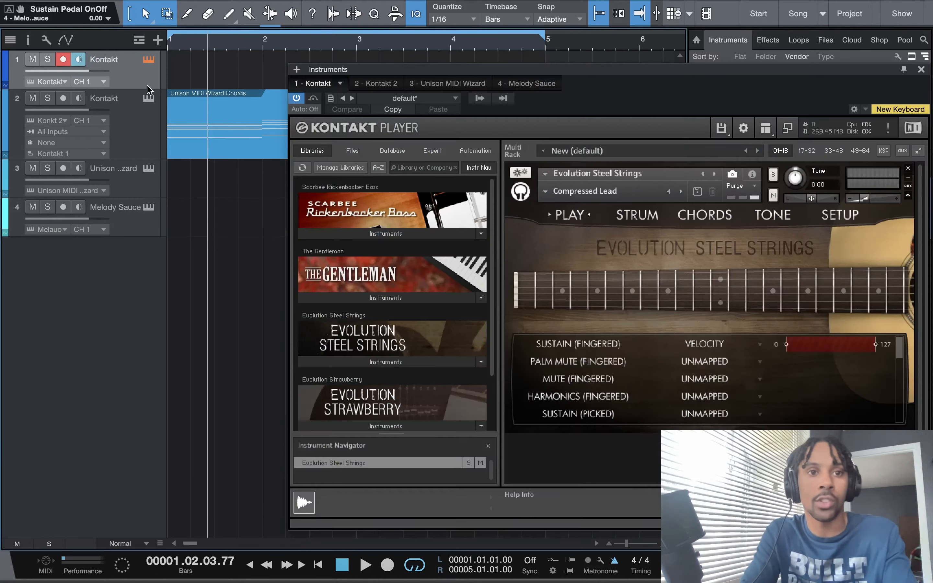
pyautogui.moveTo(148, 87); pyautogui.dragTo(127, 118)
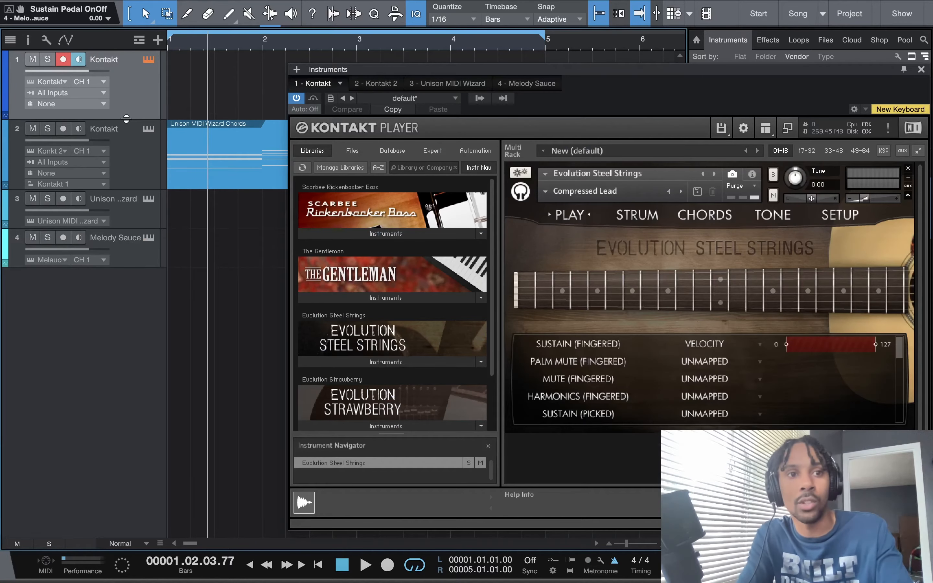
pyautogui.click(89, 94)
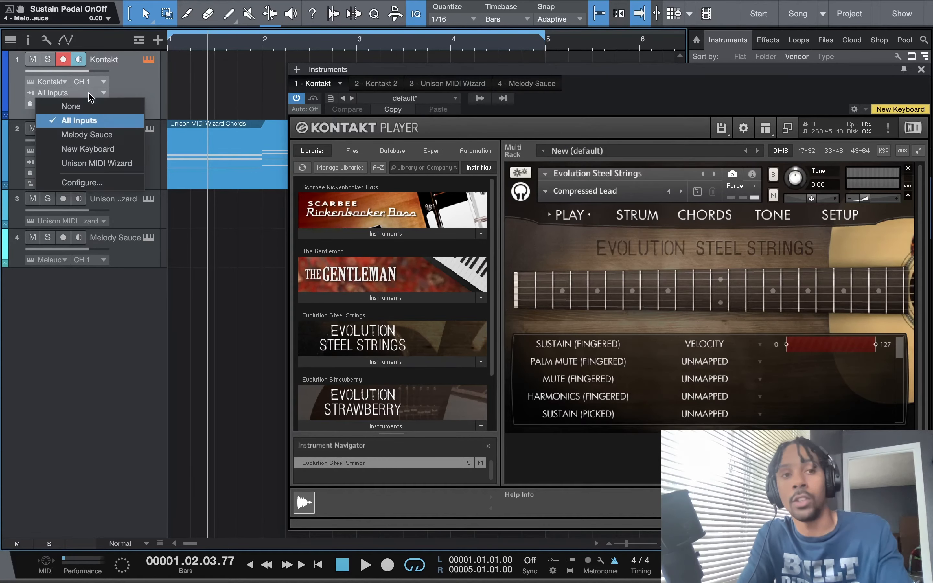
pyautogui.click(105, 135)
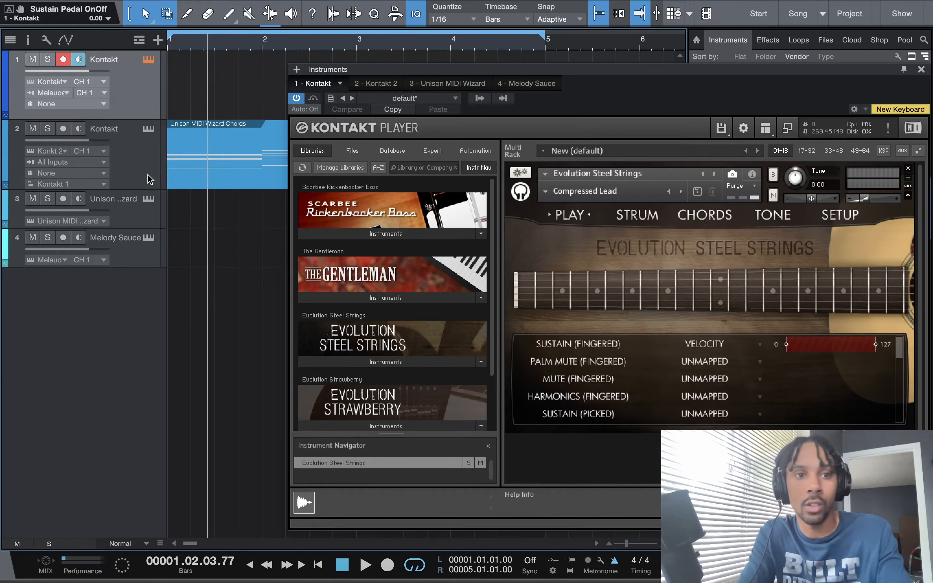
# Generate a Simple Dark melody in Melody Sauce and audition it through the first Kontakt track with the chords.
pyautogui.click(149, 238)
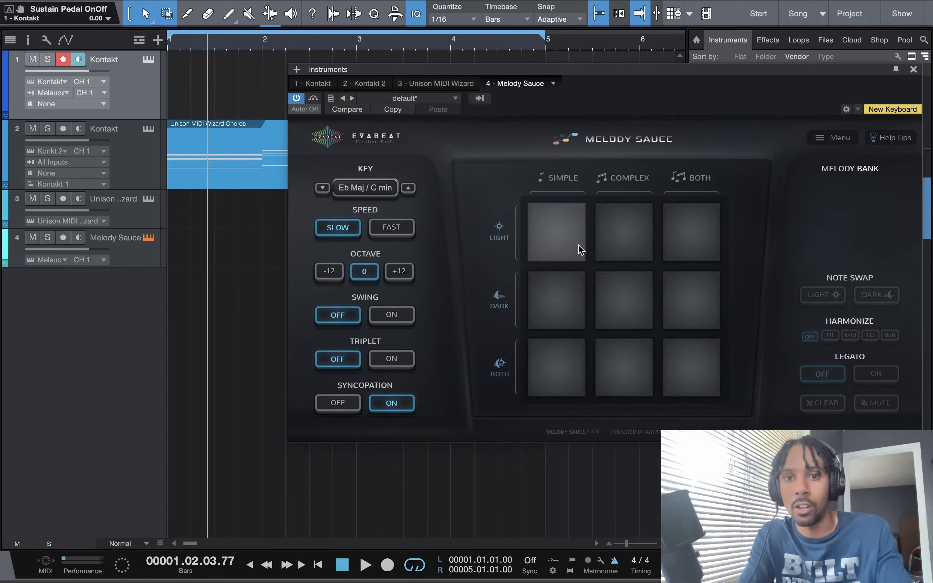
pyautogui.click(546, 294)
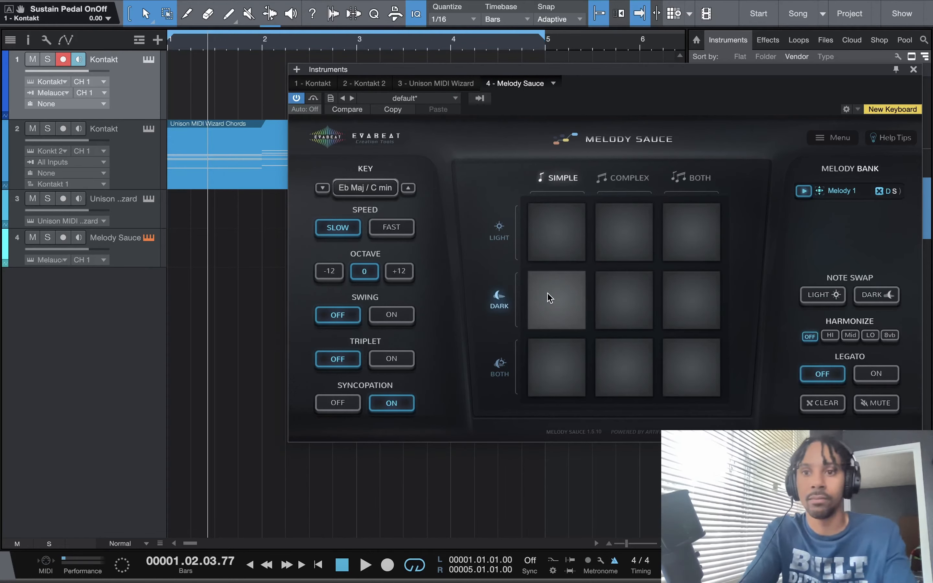
pyautogui.press('space')
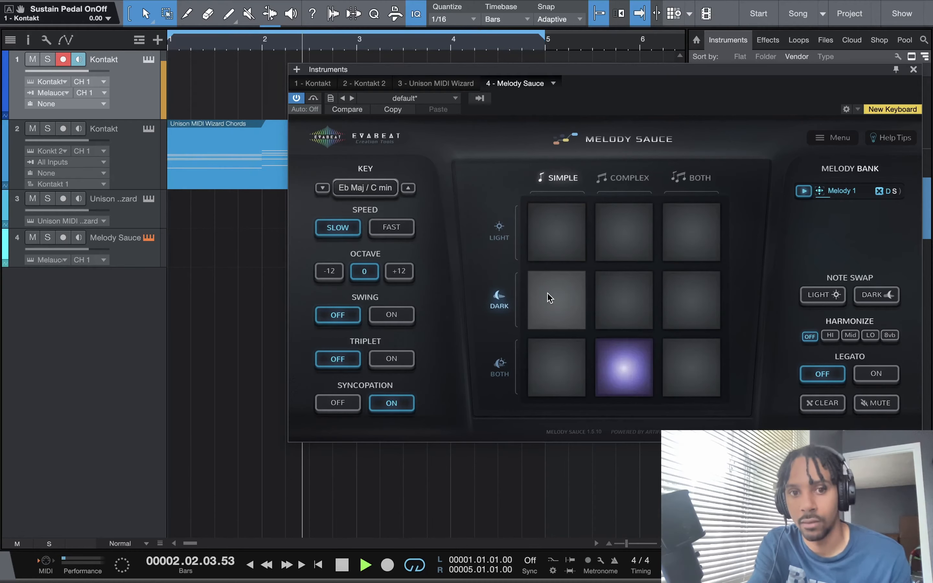
pyautogui.press('space')
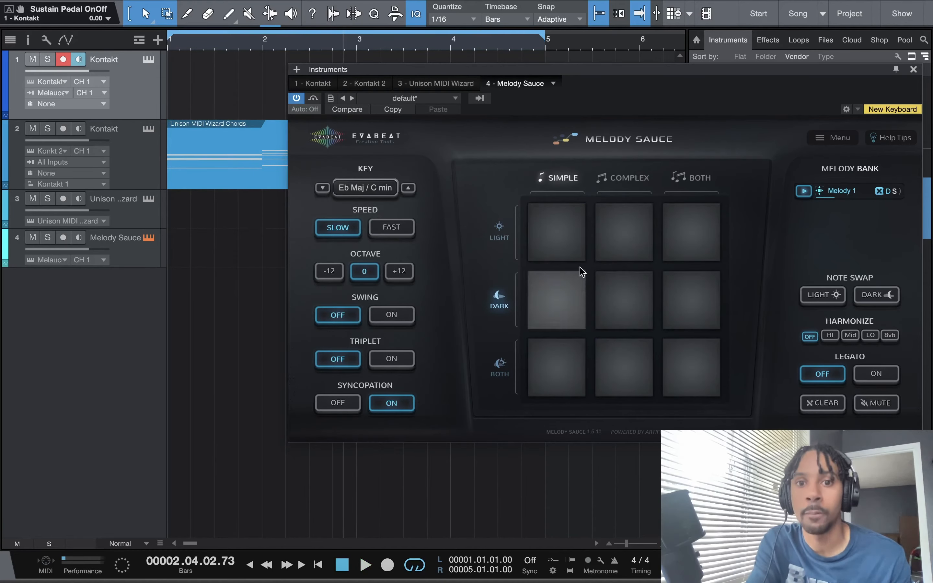
# Generate a Complex melody with the Both mood in Melody Sauce and audition it over the chords.
pyautogui.click(614, 369)
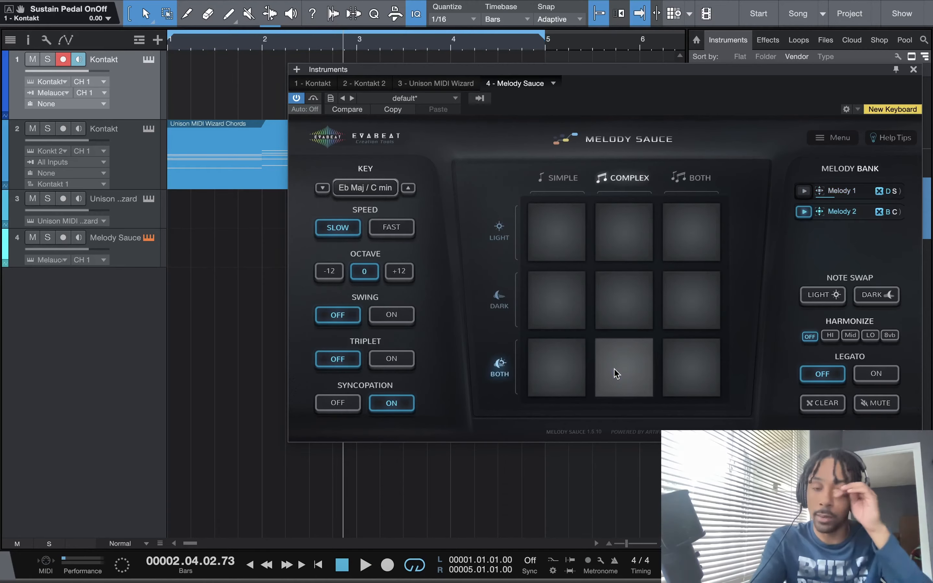
pyautogui.press('space')
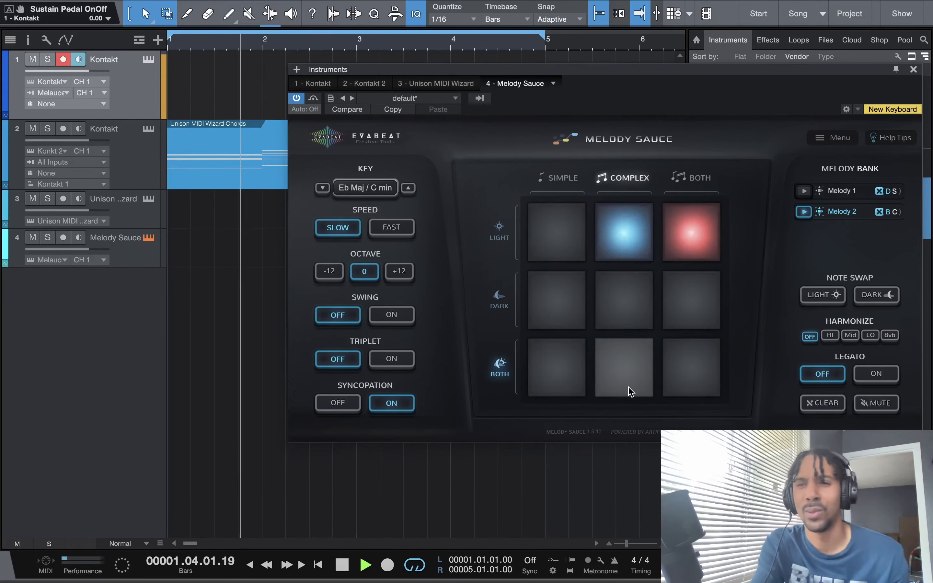
pyautogui.press('space')
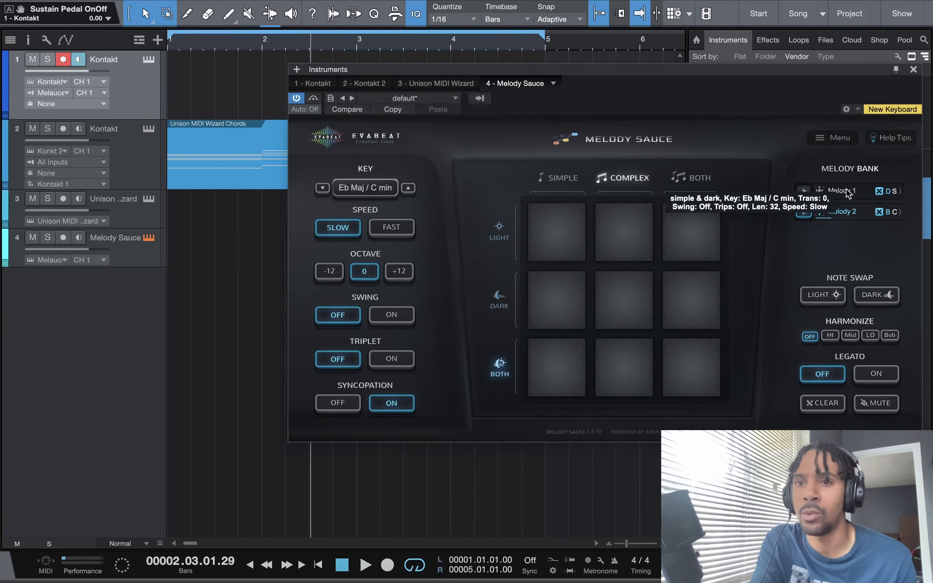
# Audition Melody 1 from the melody bank again and place its MIDI on the first Kontakt track at bar 1.
pyautogui.moveTo(861, 196)
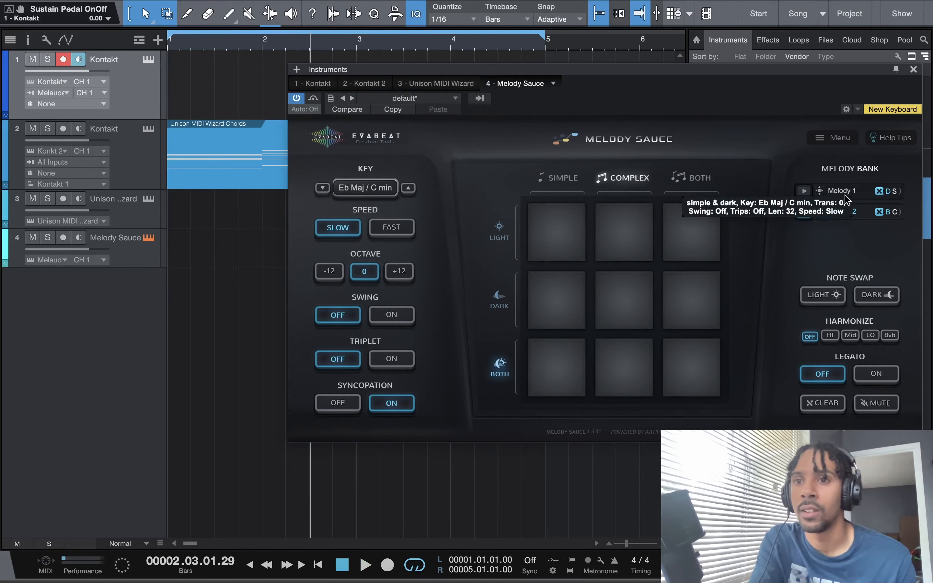
pyautogui.click(805, 192)
pyautogui.press('space')
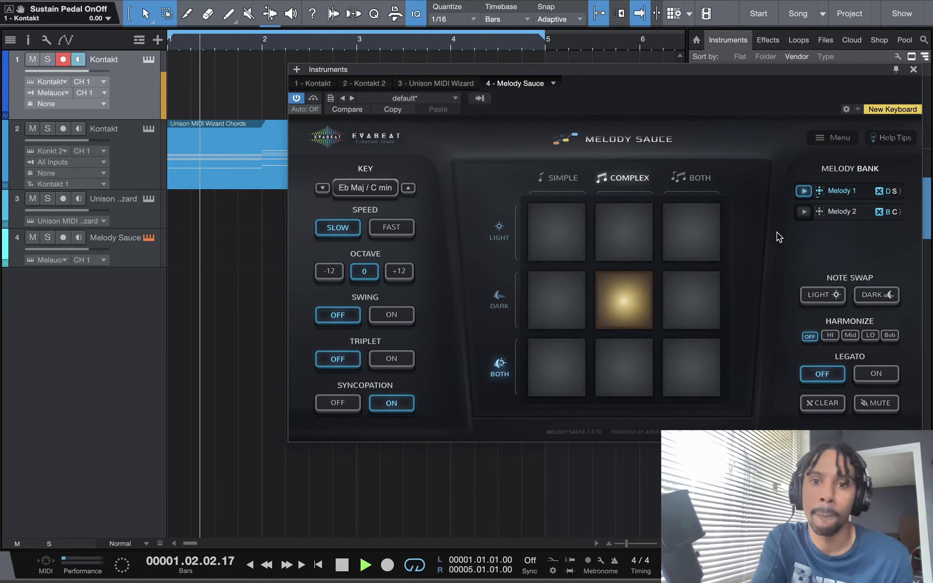
pyautogui.press('space')
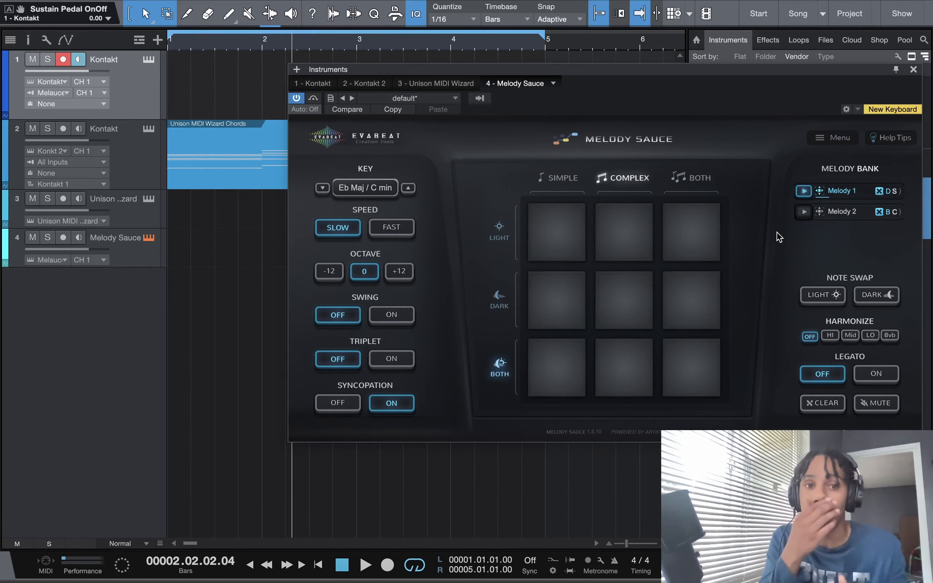
pyautogui.moveTo(822, 193); pyautogui.dragTo(231, 93)
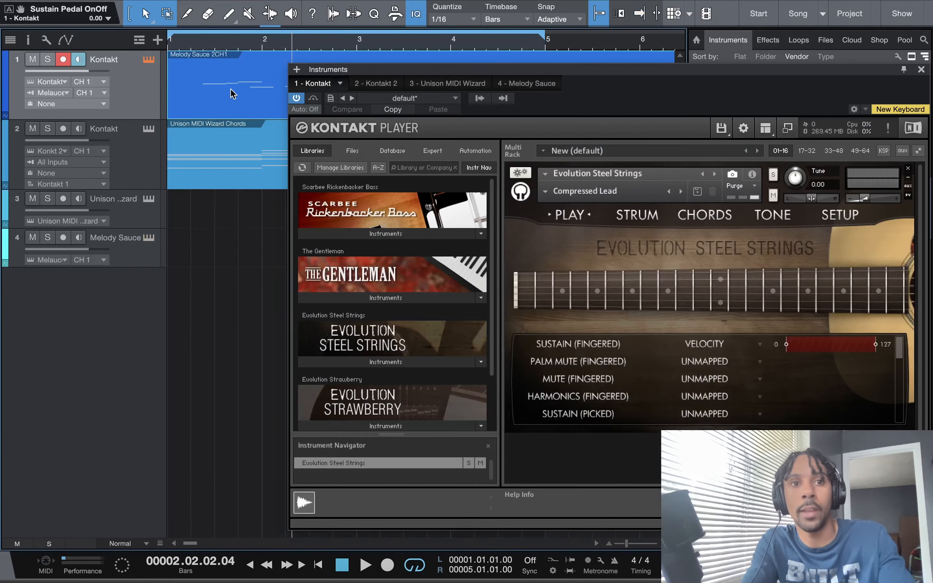
# Set the first Kontakt track's MIDI input to All Inputs and audition the placed melody clip with the chords from bar 1.
pyautogui.press(',')
pyautogui.click(56, 94)
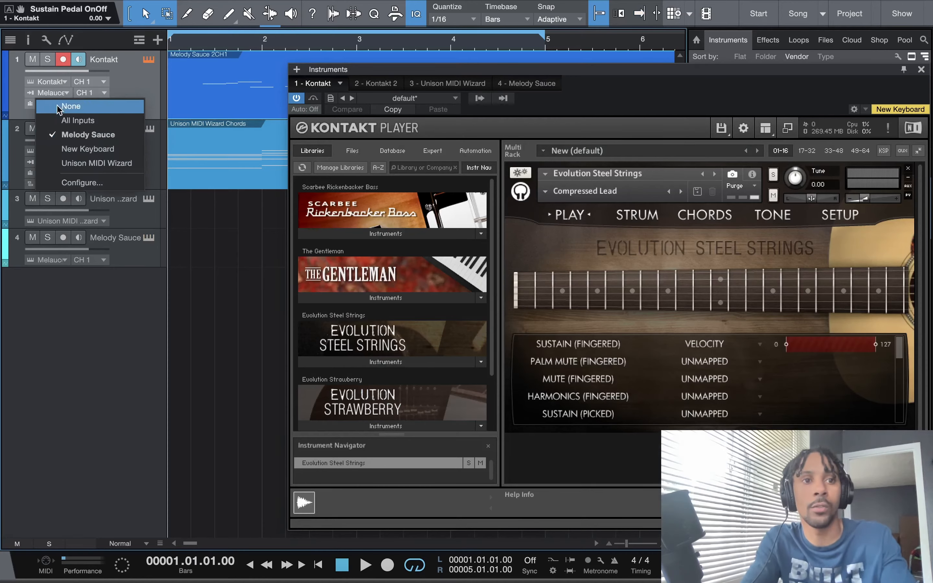
pyautogui.click(91, 122)
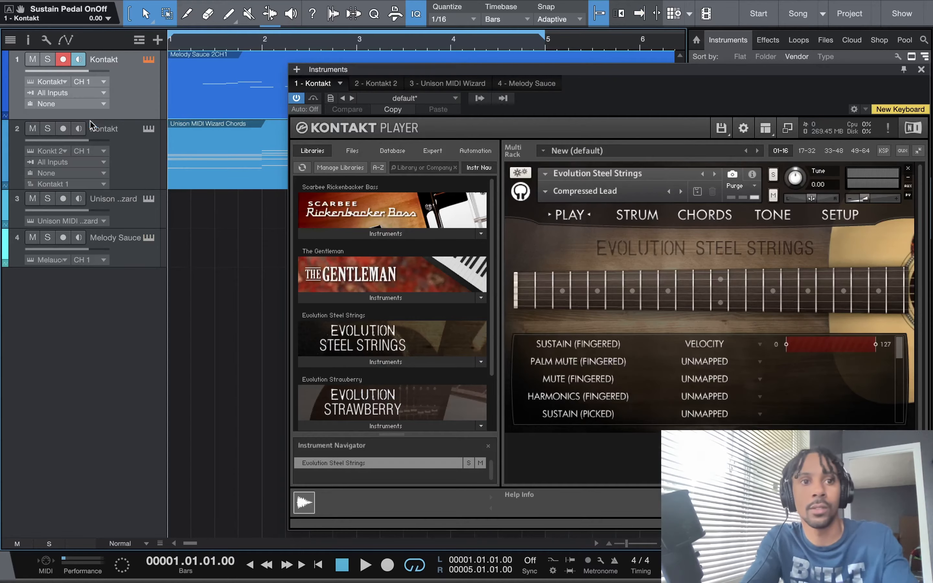
pyautogui.press('space')
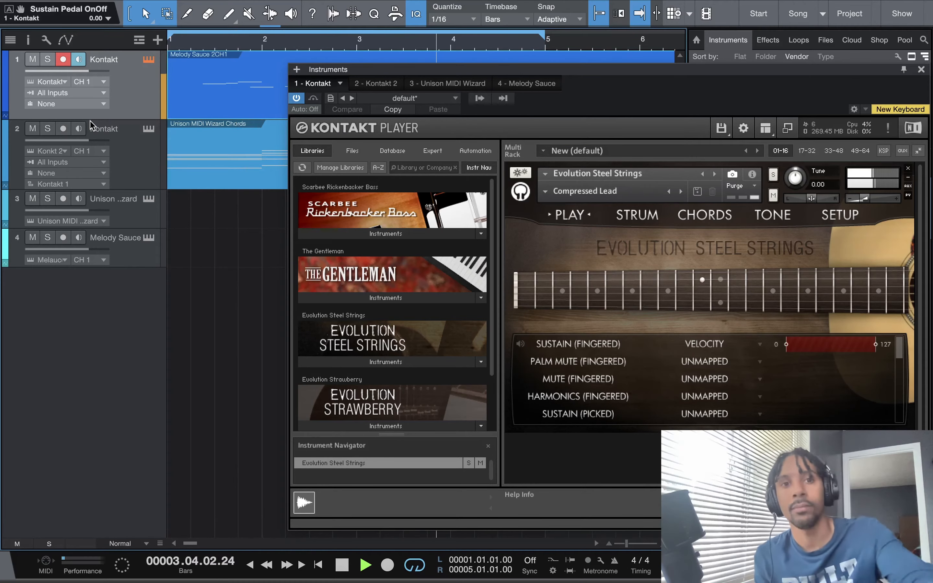
pyautogui.press('space')
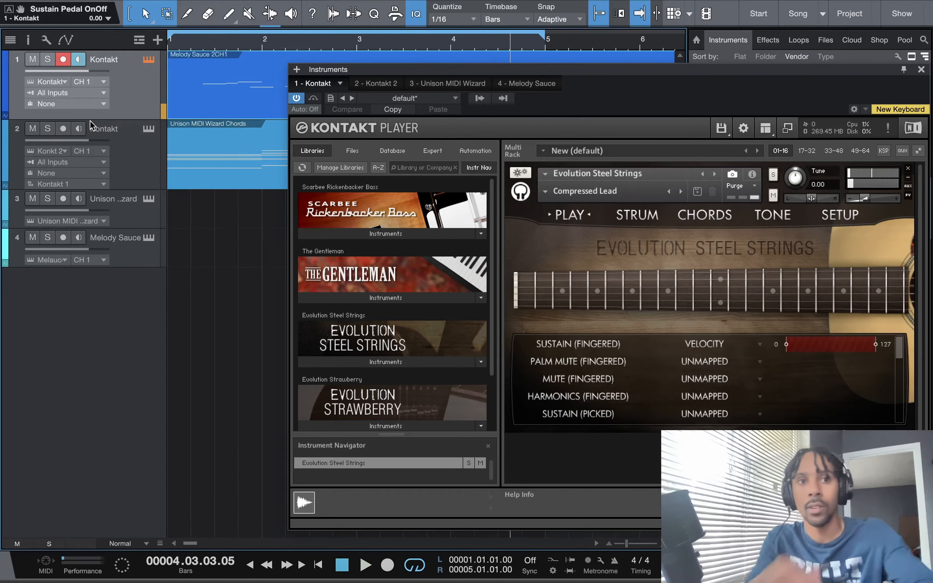
# Shorten the Melody Sauce clip on the first Kontakt track to end at bar 5 like the chord clip, and play its opening.
pyautogui.click(921, 70)
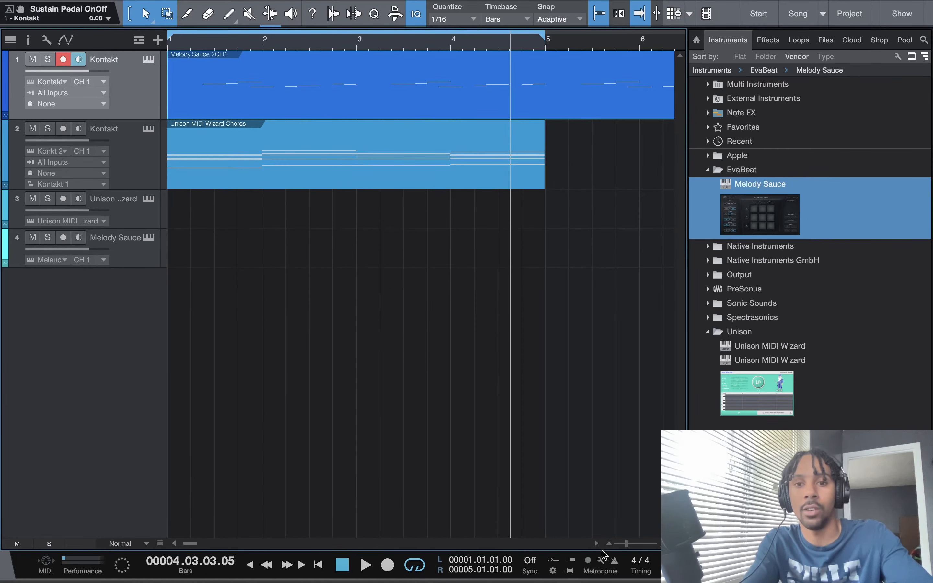
pyautogui.click(609, 544)
pyautogui.click(609, 544)
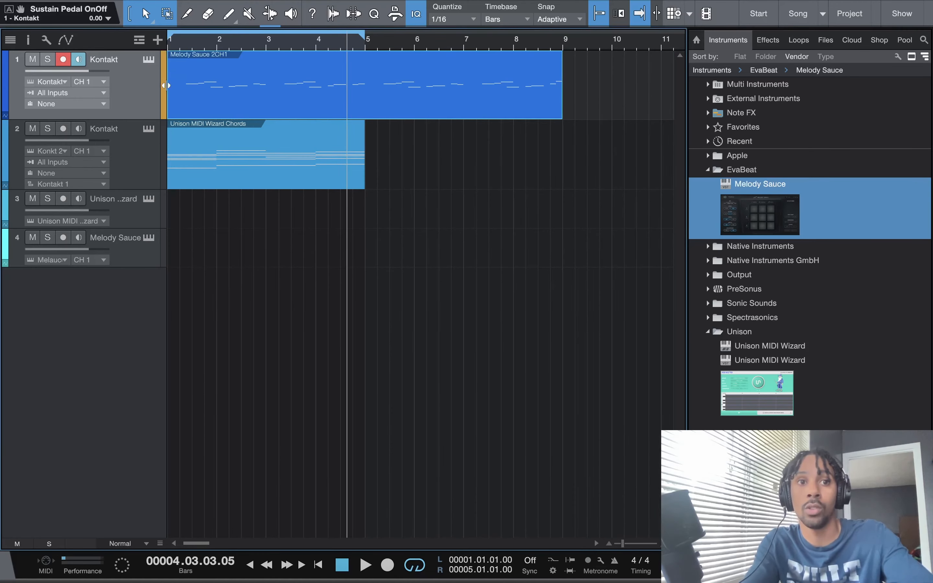
pyautogui.moveTo(167, 87)
pyautogui.mouseDown()
pyautogui.moveTo(368, 87)
pyautogui.moveTo(178, 81)
pyautogui.mouseUp()
pyautogui.press('space')
pyautogui.press('f')
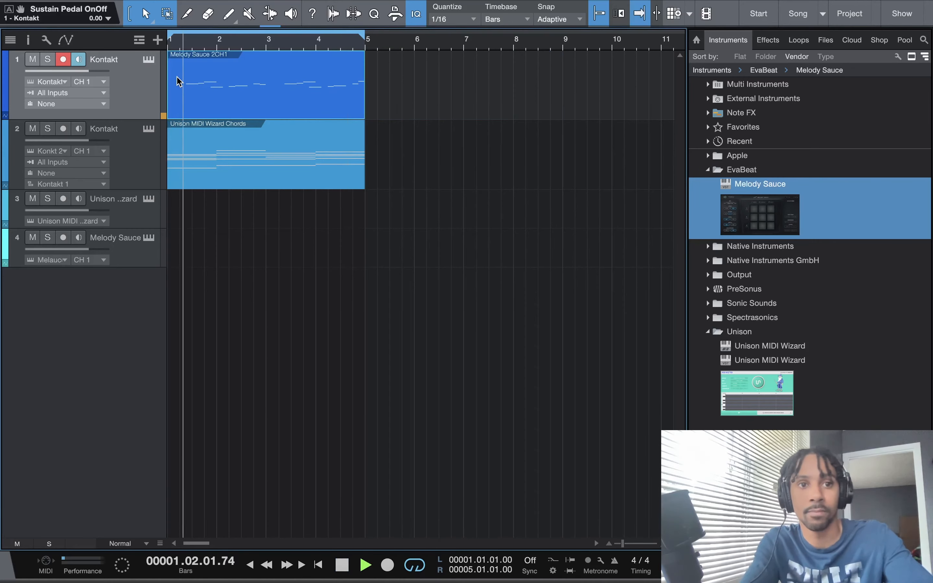
pyautogui.press('space')
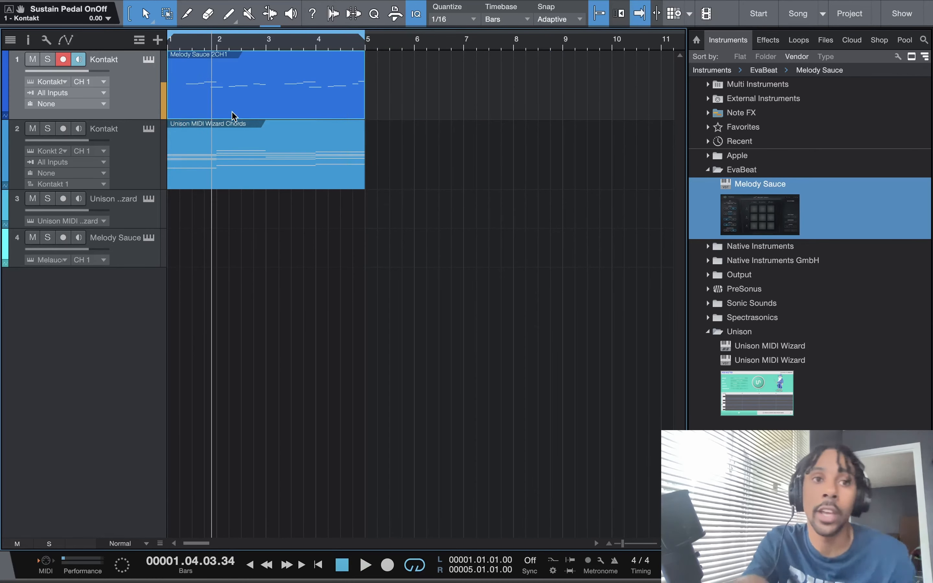
# Reopen Melody Sauce, try Harmonize at HI, and generate a Complex Light melody.
pyautogui.click(142, 220)
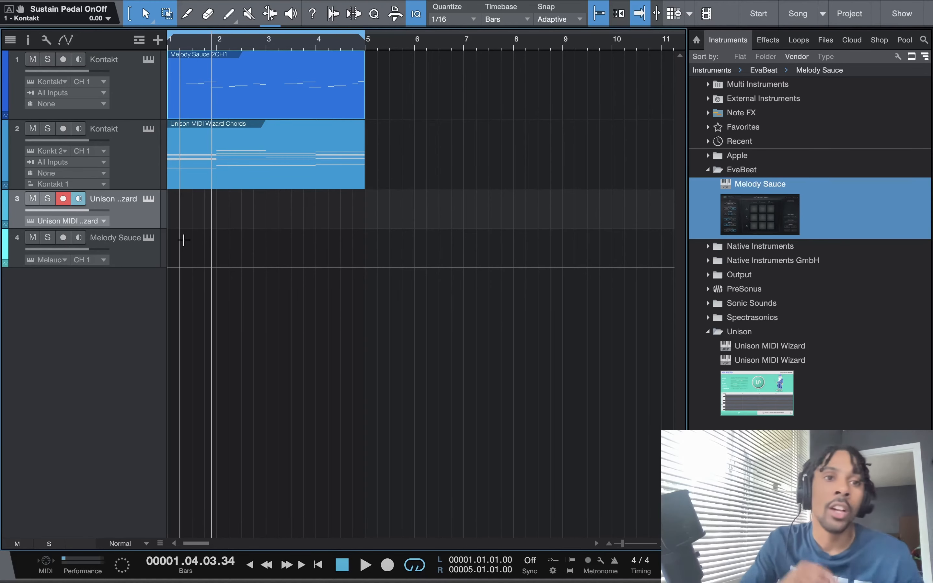
pyautogui.click(153, 240)
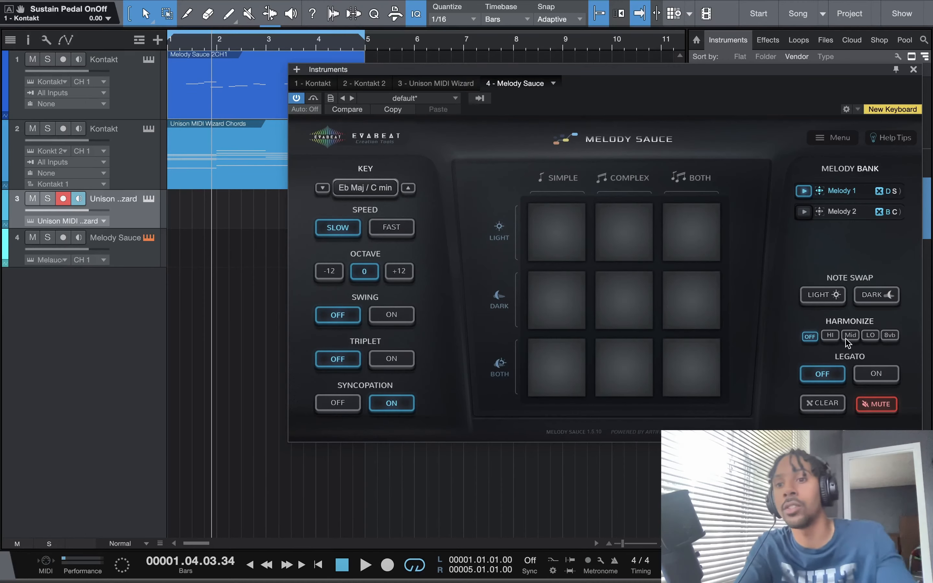
pyautogui.click(830, 336)
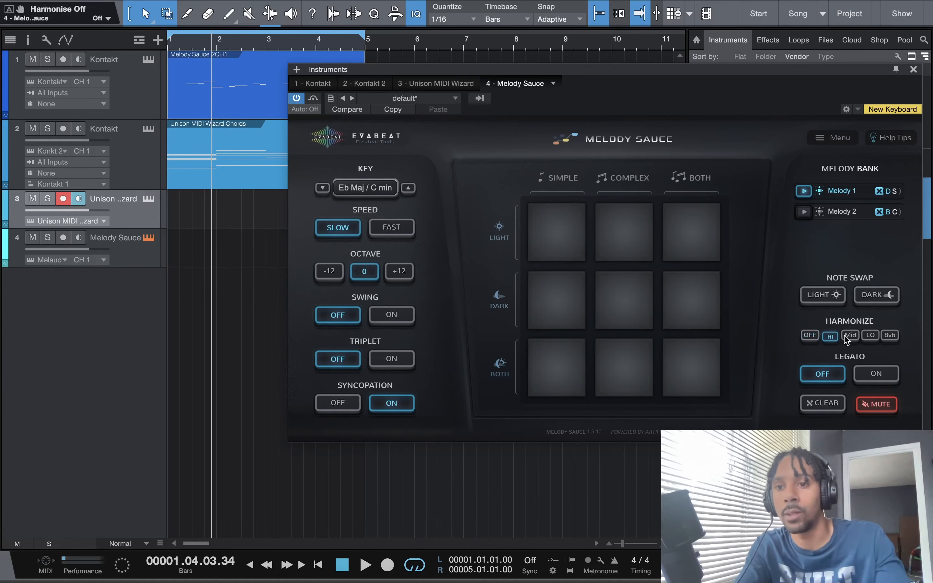
pyautogui.click(615, 250)
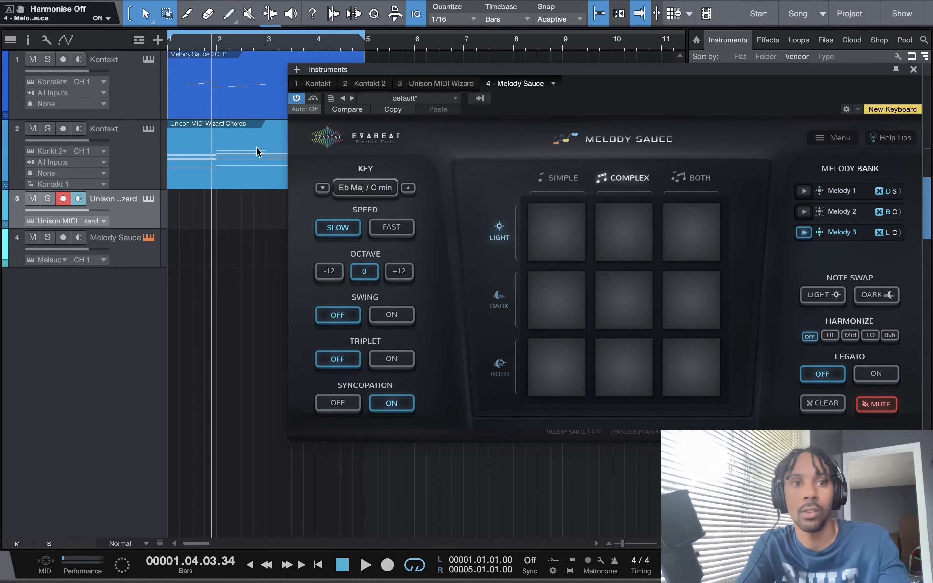
# Delete the Melody Sauce clip from the first Kontakt track and play the chords alone.
pyautogui.click(211, 94)
pyautogui.press('Delete')
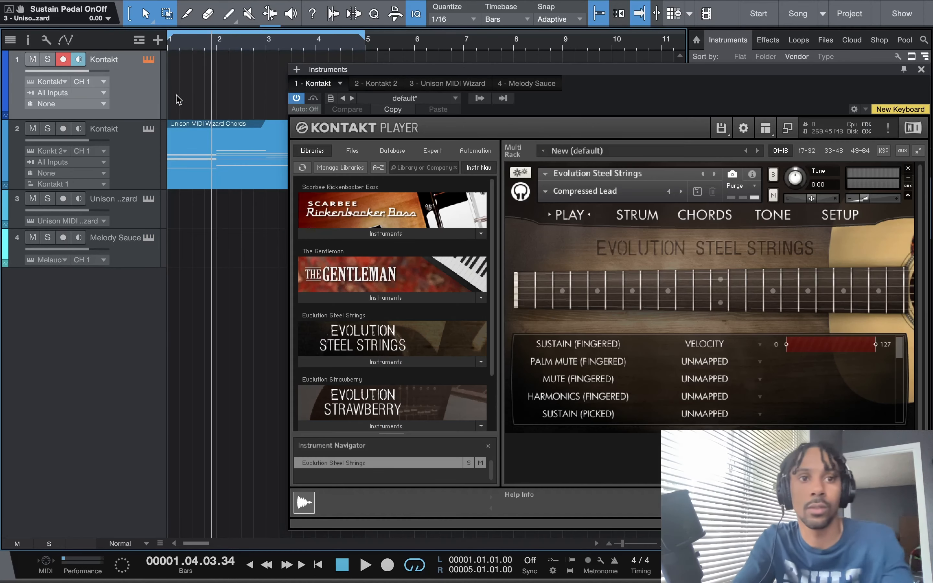
pyautogui.press('space')
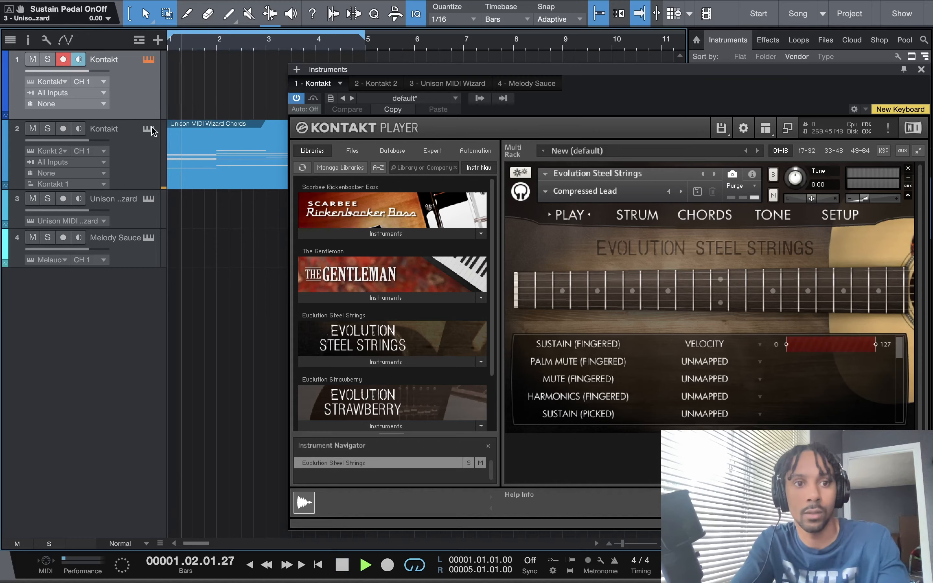
# Set the first Kontakt track's MIDI input back to Melody Sauce and play the loop from bar 1.
pyautogui.click(130, 240)
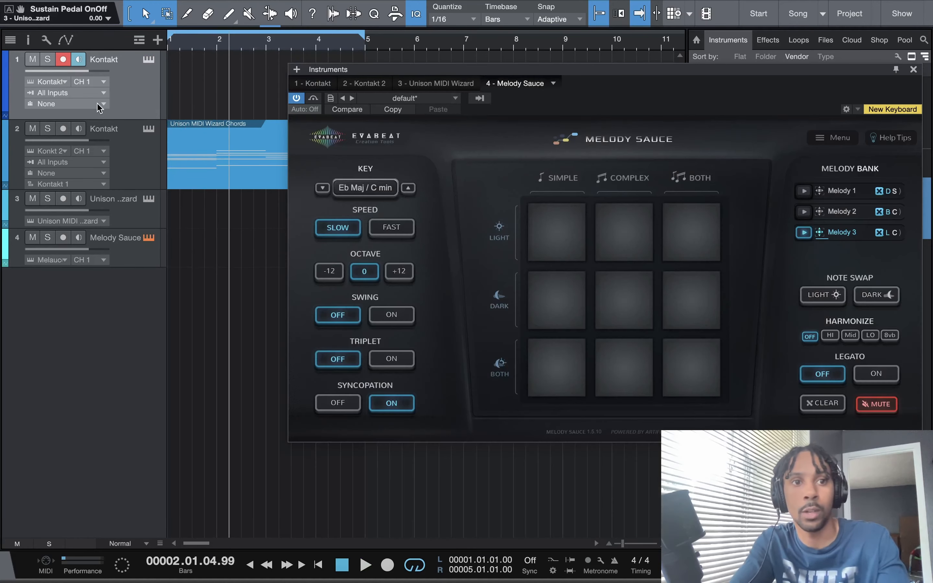
pyautogui.click(94, 93)
pyautogui.click(87, 140)
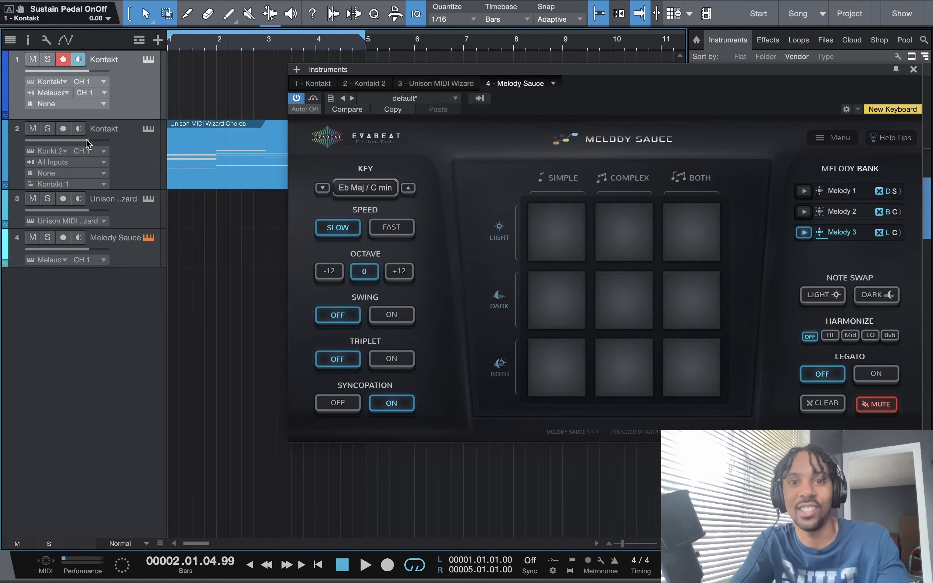
pyautogui.press(',')
pyautogui.press('space')
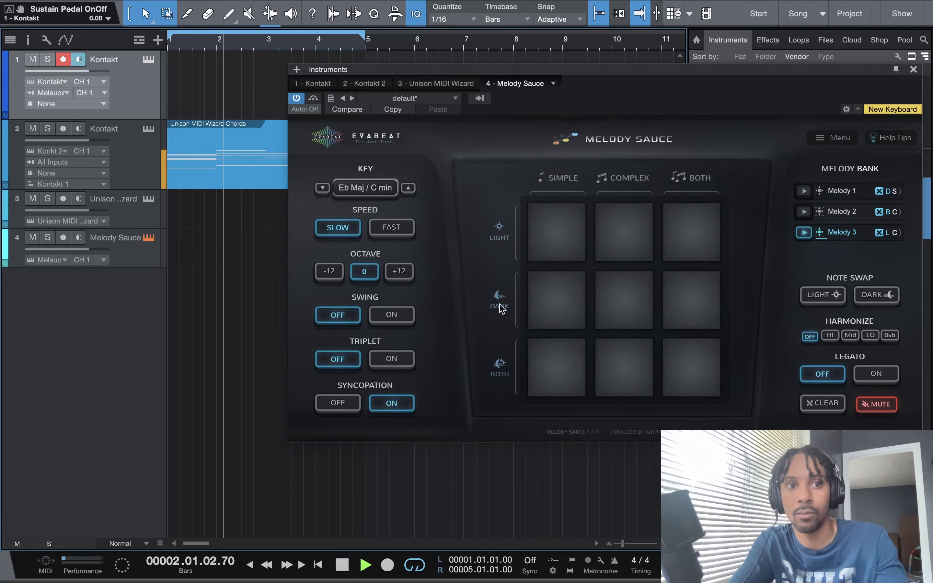
pyautogui.press('space')
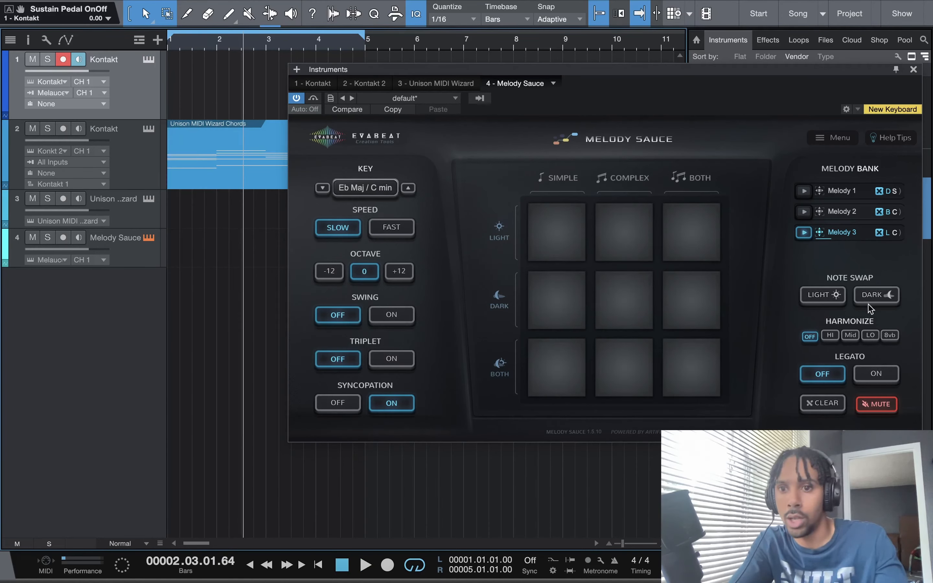
# Remove all three melodies from the melody bank and generate a new Complex Dark melody.
pyautogui.click(880, 233)
pyautogui.click(881, 212)
pyautogui.click(880, 191)
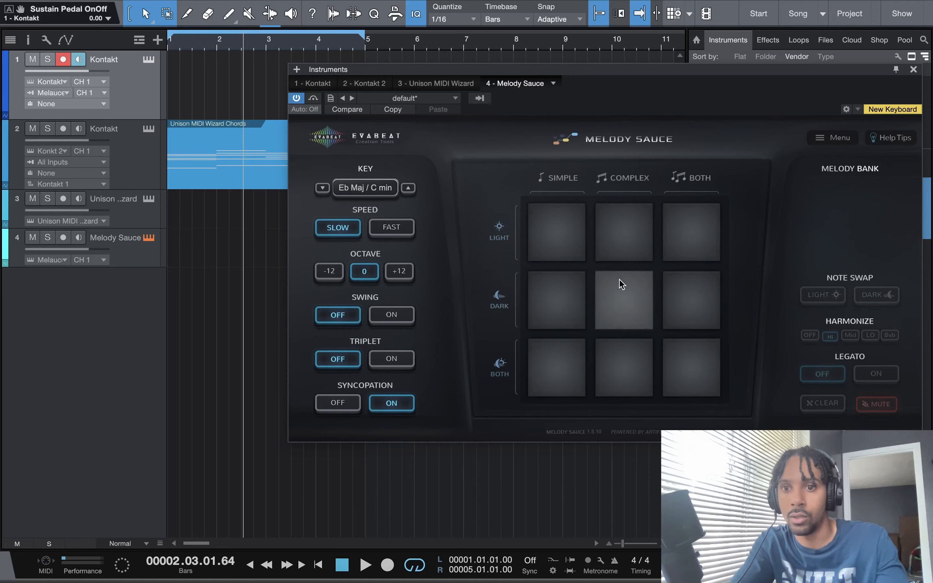
pyautogui.click(625, 291)
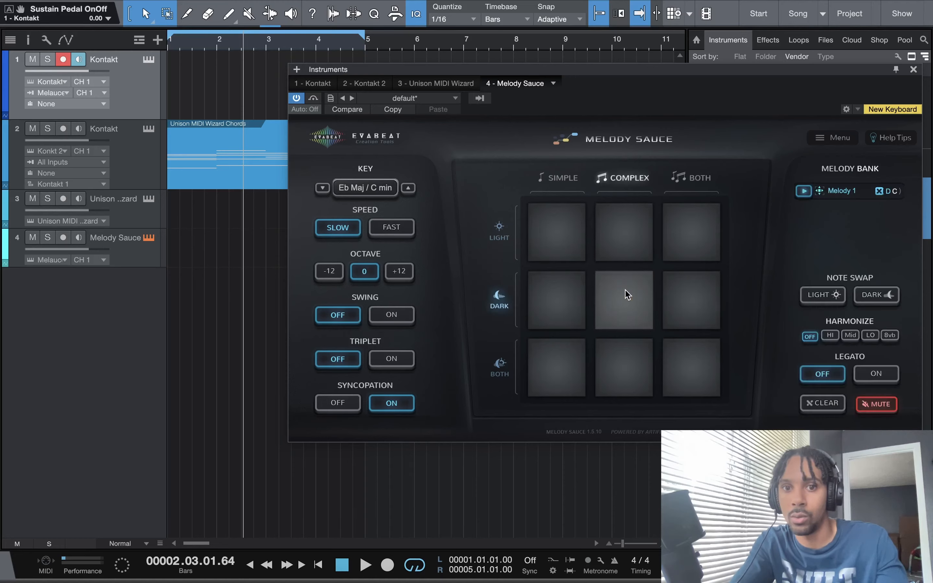
# Audition the Complex Dark melody over the chords from bar 1 with Harmonize at HI, and again with it off.
pyautogui.click(830, 335)
pyautogui.press(',')
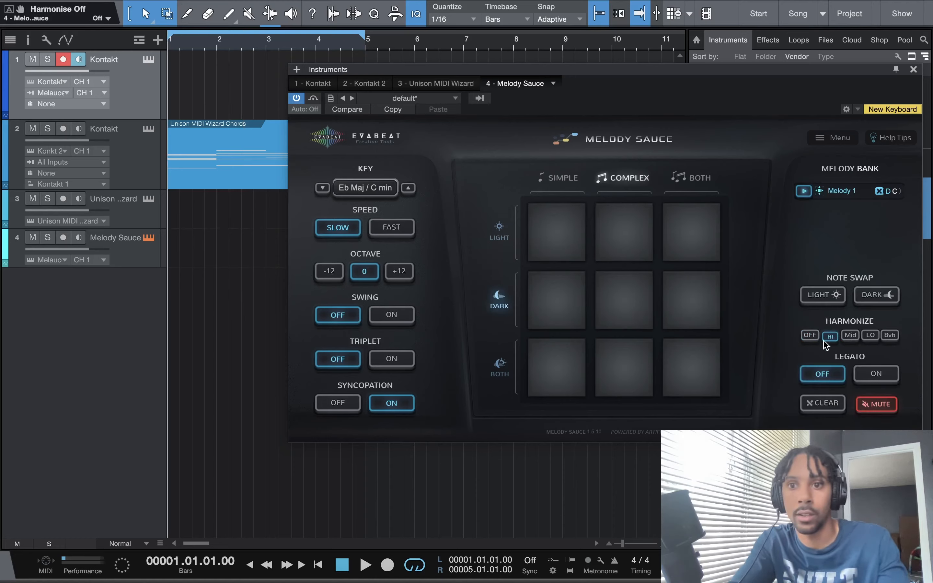
pyautogui.press('space')
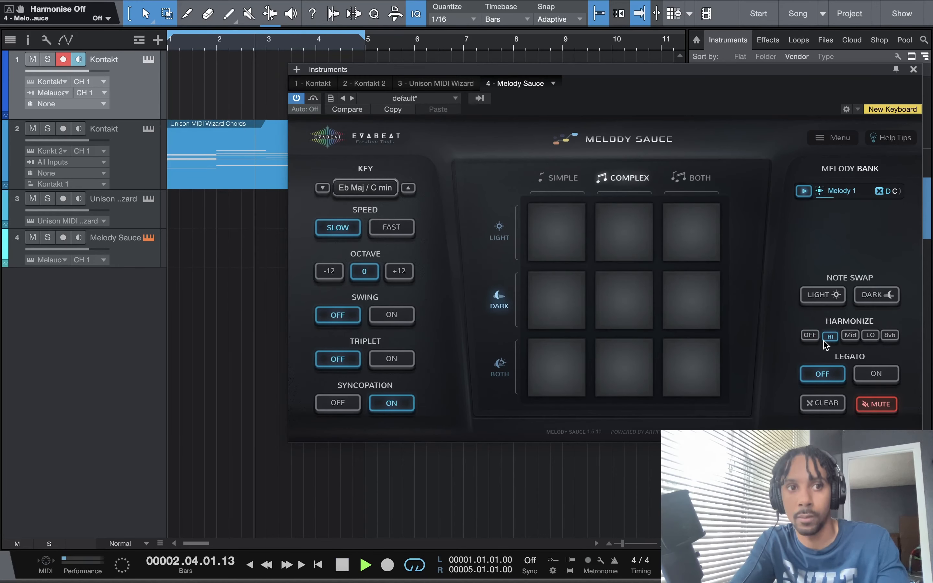
pyautogui.press('space')
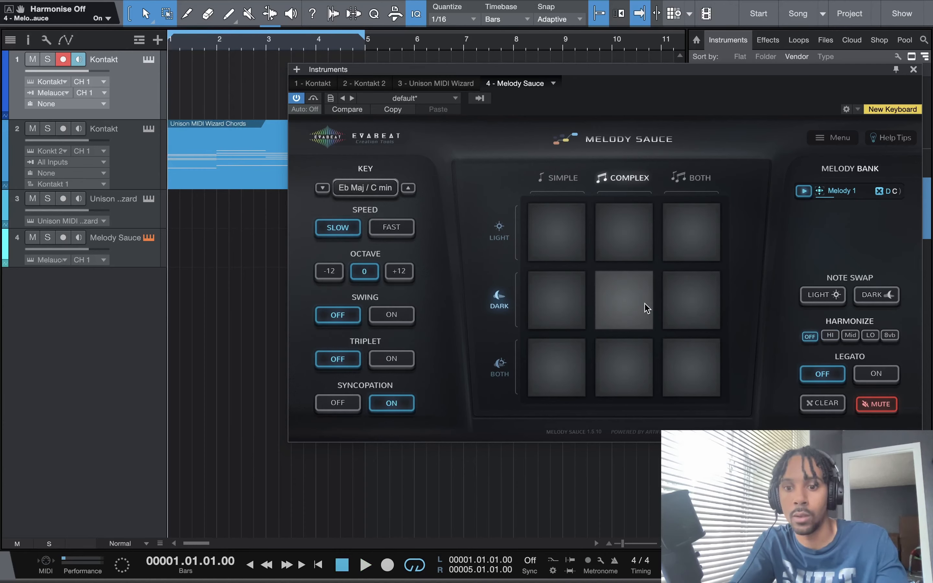
pyautogui.press('space')
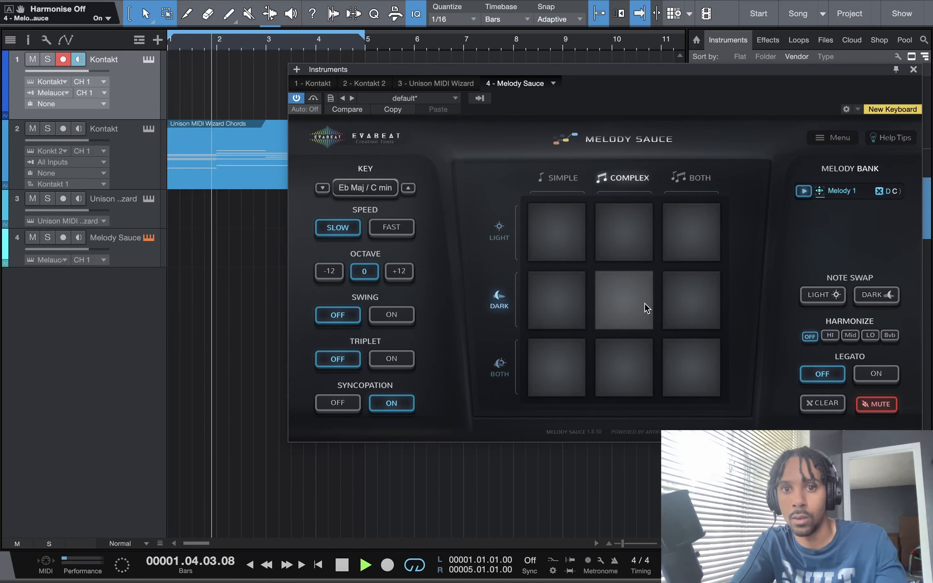
pyautogui.press('space')
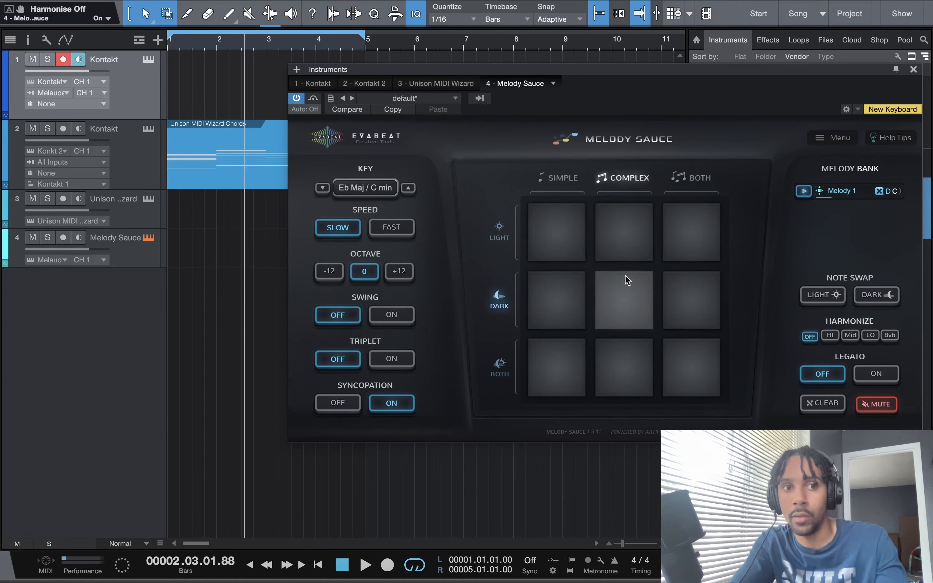
# Play the loop with the Melody Sauce track selected, and check the instrument on the first Kontakt track.
pyautogui.click(122, 251)
pyautogui.press(',')
pyautogui.press('space')
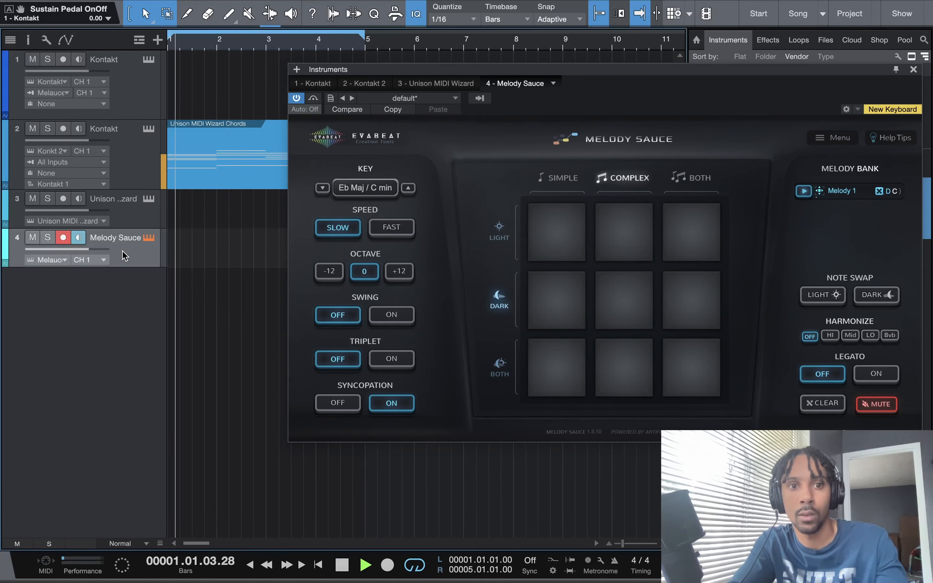
pyautogui.press('space')
pyautogui.click(132, 66)
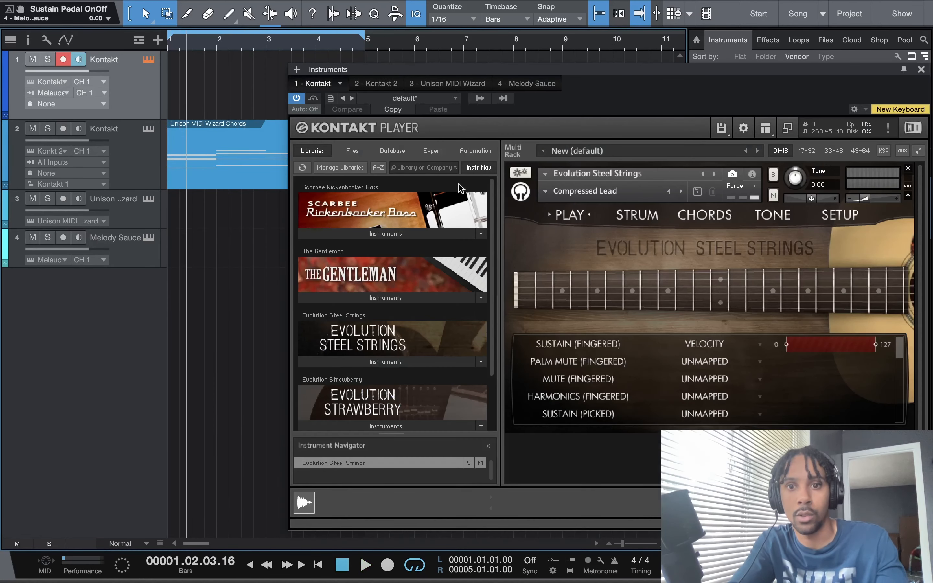
pyautogui.click(134, 245)
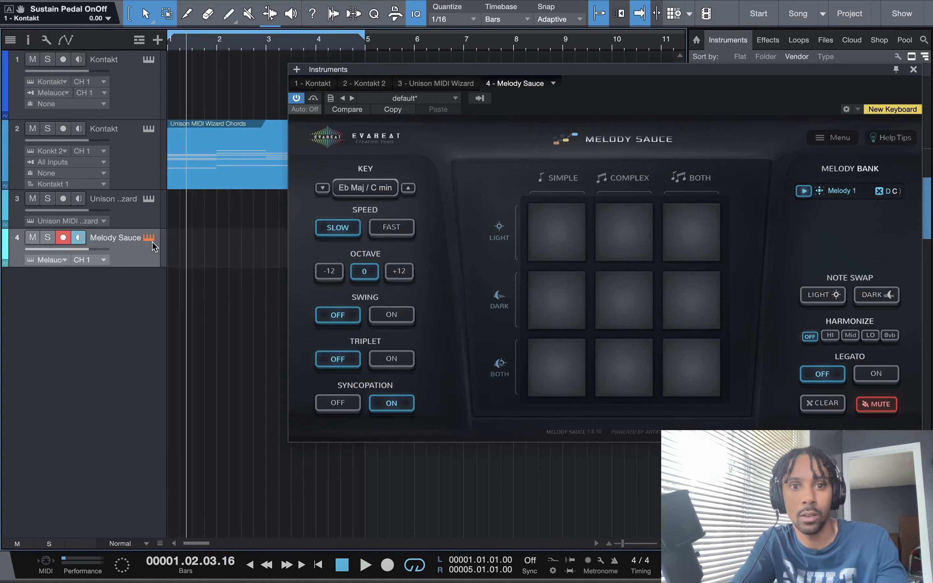
# Generate a second Complex Dark melody in Melody Sauce and play it from bar 1.
pyautogui.click(616, 310)
pyautogui.press(',')
pyautogui.press('space')
pyautogui.press('space')
# Unmute Melody Sauce and play the loop again from bar 1.
pyautogui.click(875, 405)
pyautogui.press(',')
pyautogui.press('space')
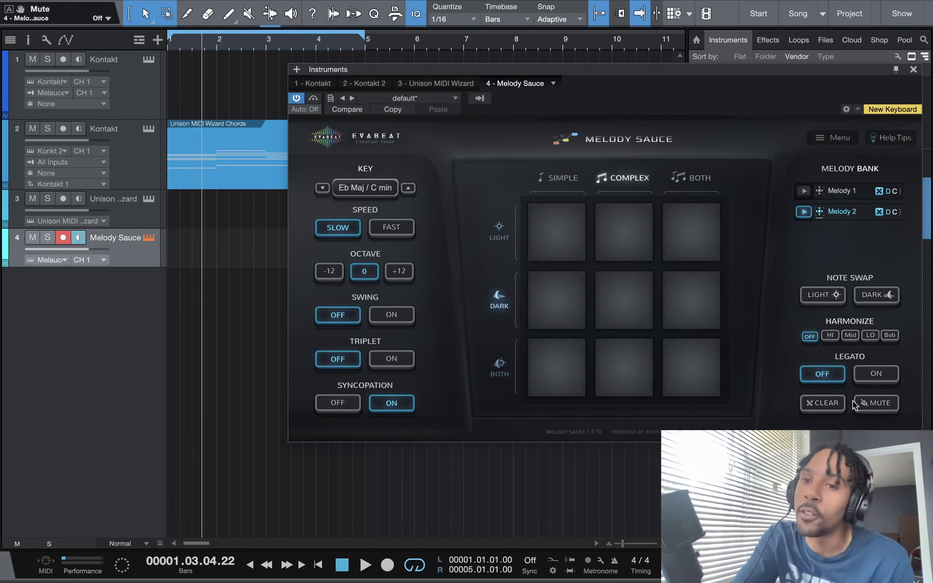
pyautogui.press(',')
pyautogui.press('space')
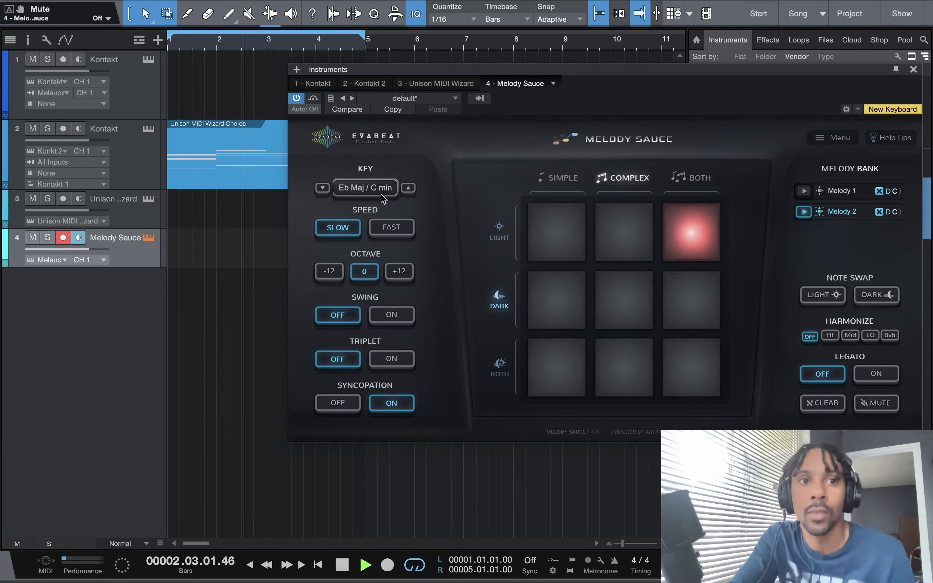
pyautogui.press('space')
# Select the first Kontakt track and audition Melody 2 through it with the chords.
pyautogui.click(137, 112)
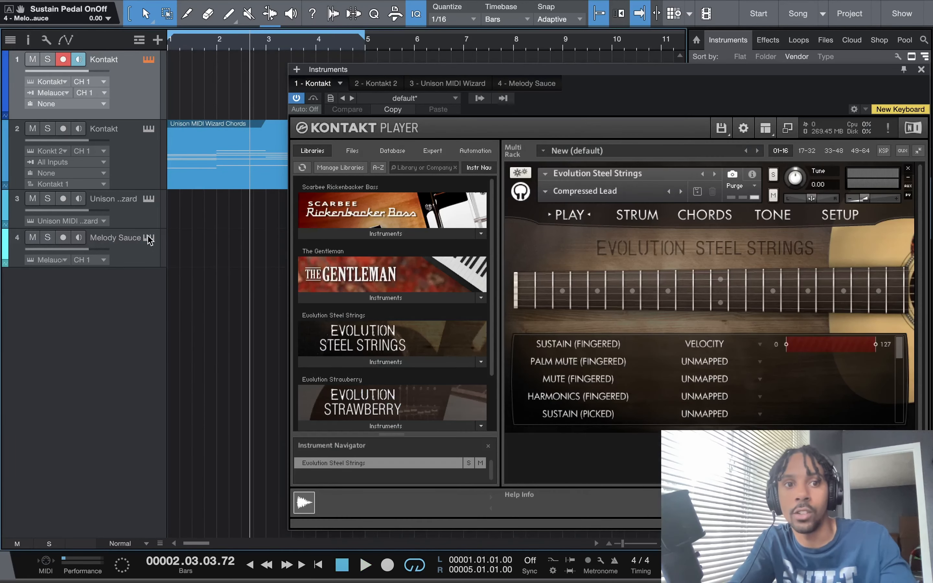
pyautogui.click(150, 239)
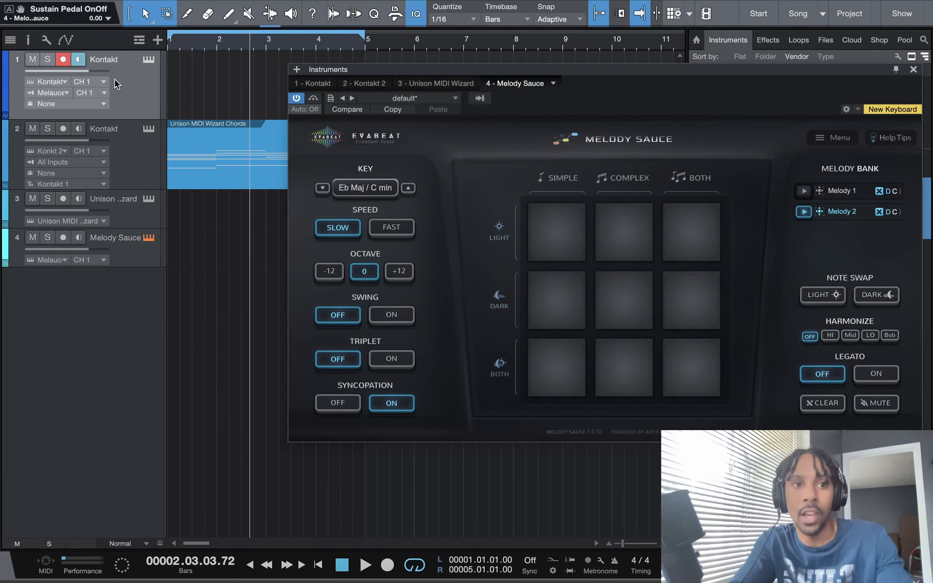
pyautogui.press('space')
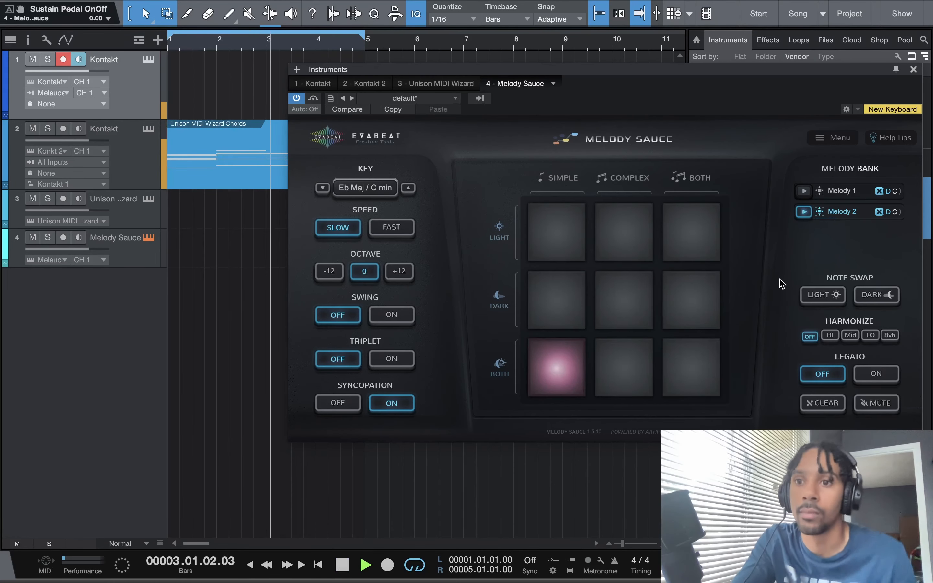
pyautogui.press('space')
# Solo the first Kontakt track during playback and compare Harmonize at Mid and LO, leaving it on LO.
pyautogui.click(851, 336)
pyautogui.press('space')
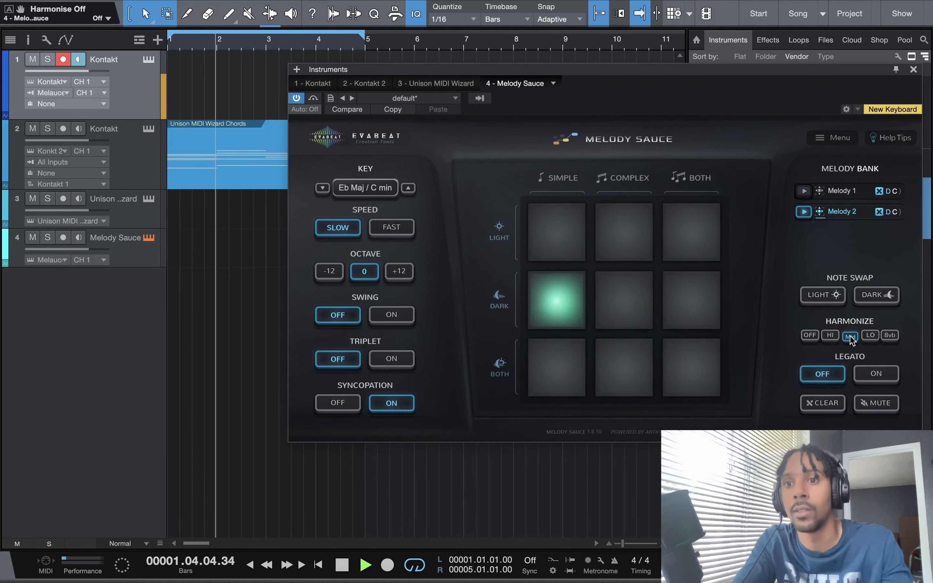
pyautogui.click(48, 60)
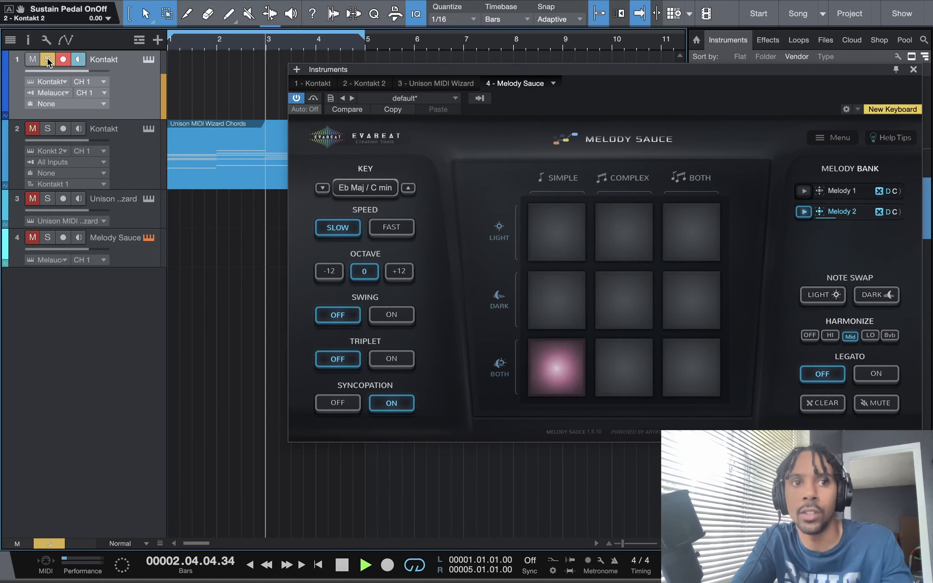
pyautogui.click(870, 336)
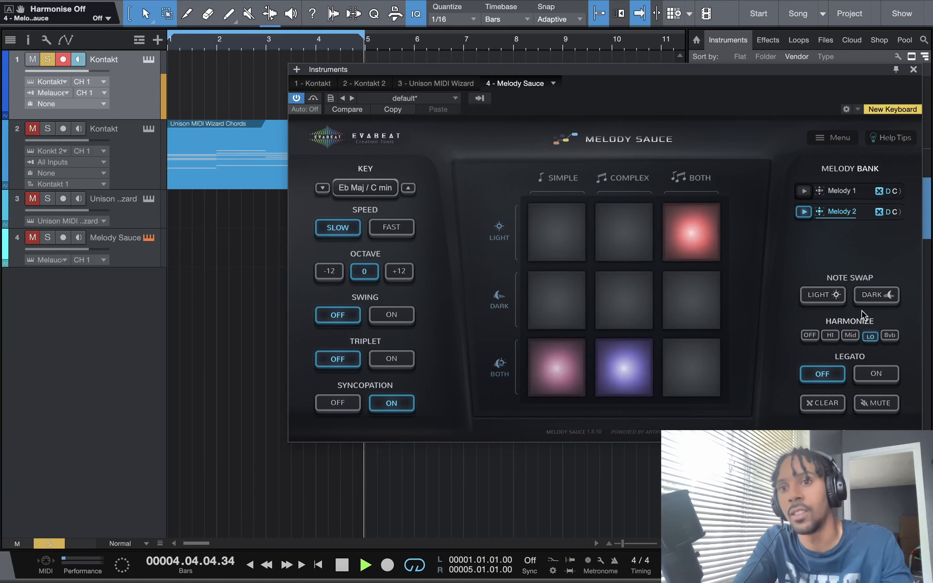
# Create a Dark note-swap variation of Melody 2 and audition it with Legato turned on.
pyautogui.click(872, 300)
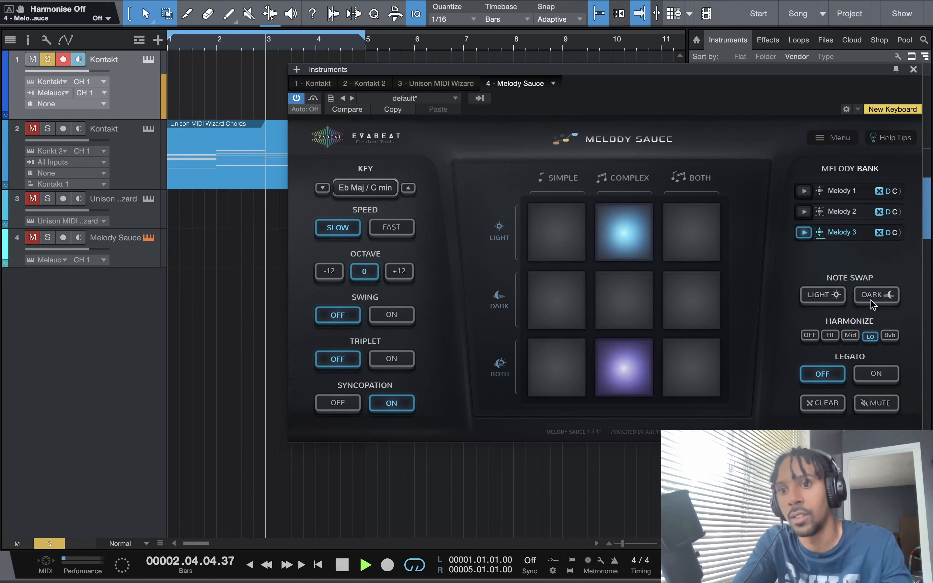
pyautogui.click(875, 379)
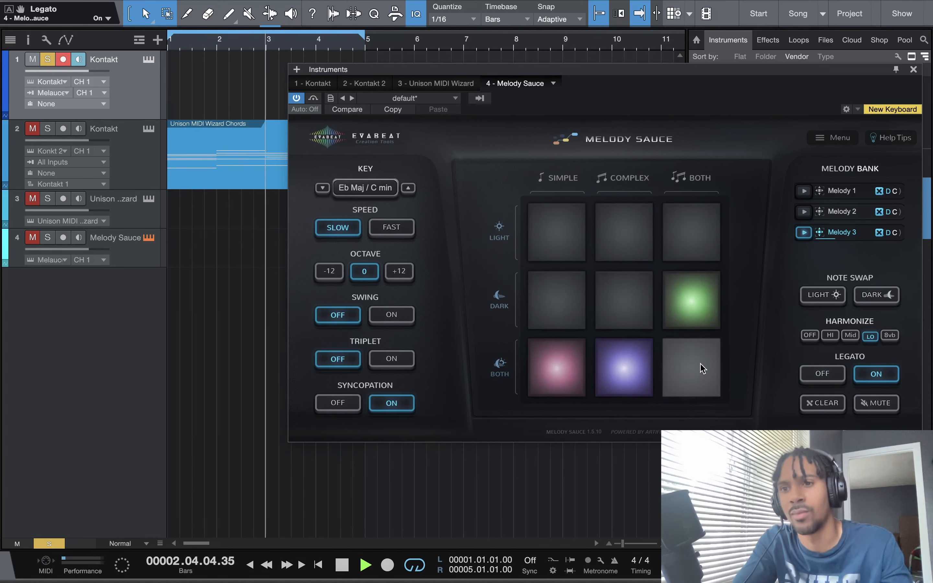
pyautogui.press('space')
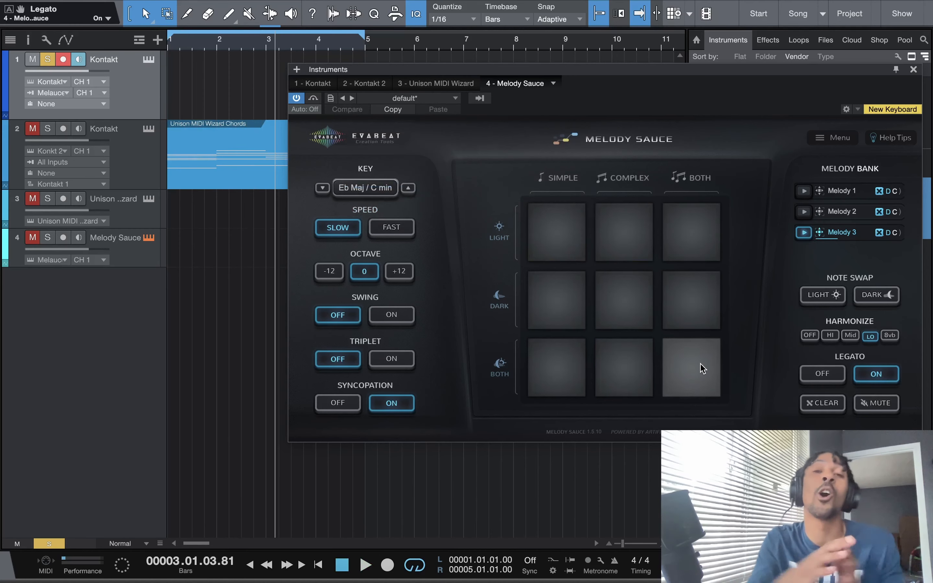